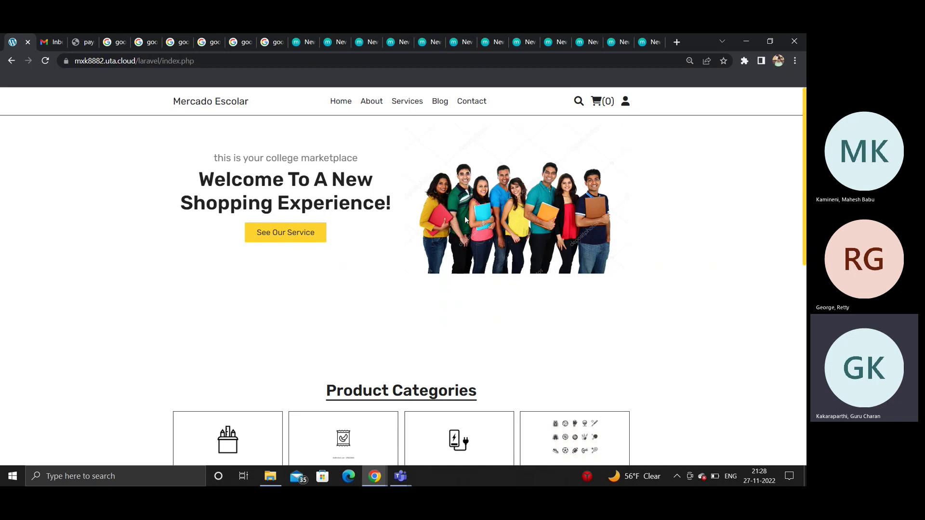
# Step: Open the home page's account menu to show the profile, logout, login and register options
pyautogui.click(626, 101)
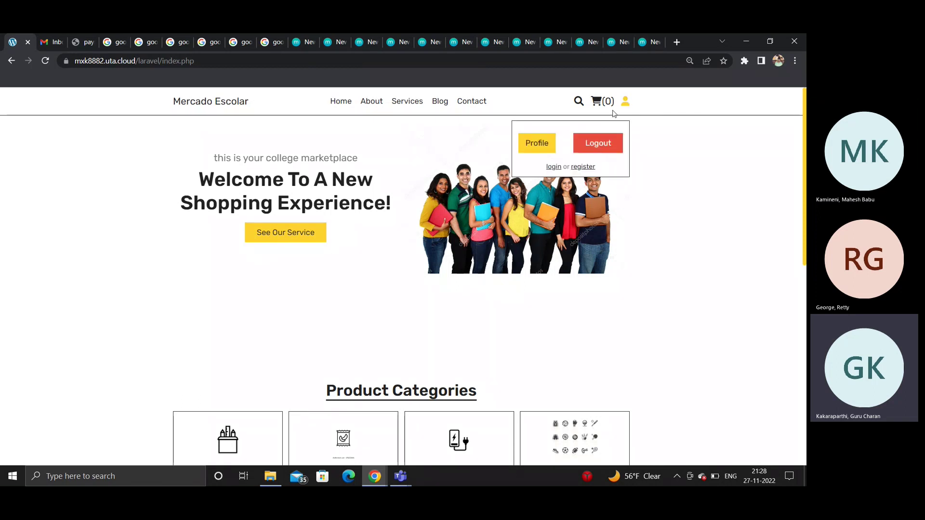
# Step: On the registration page, enter the new user's name, e-mail and phone number
pyautogui.click(580, 168)
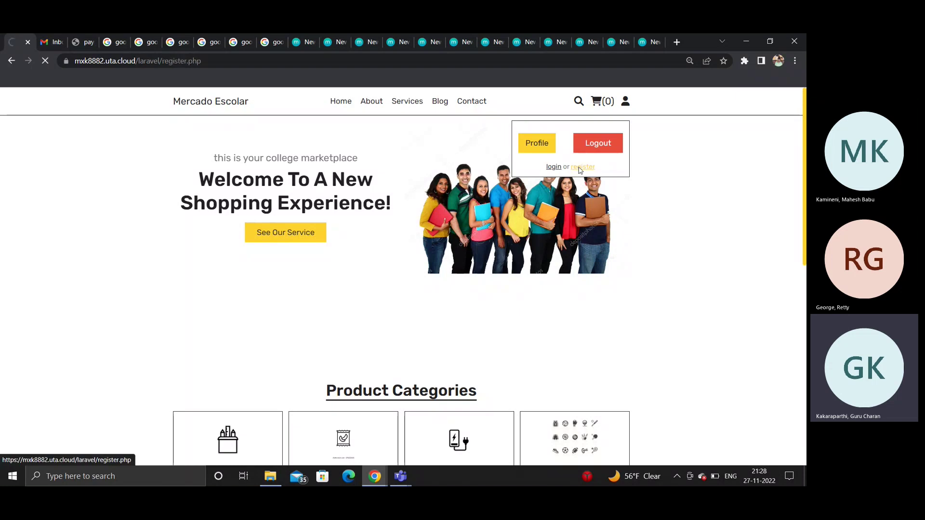
pyautogui.click(381, 154)
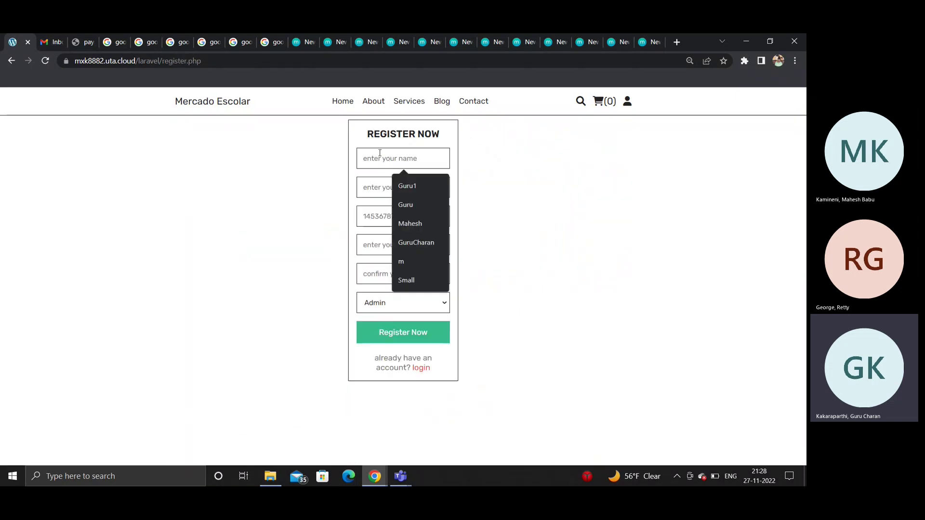
pyautogui.write('G')
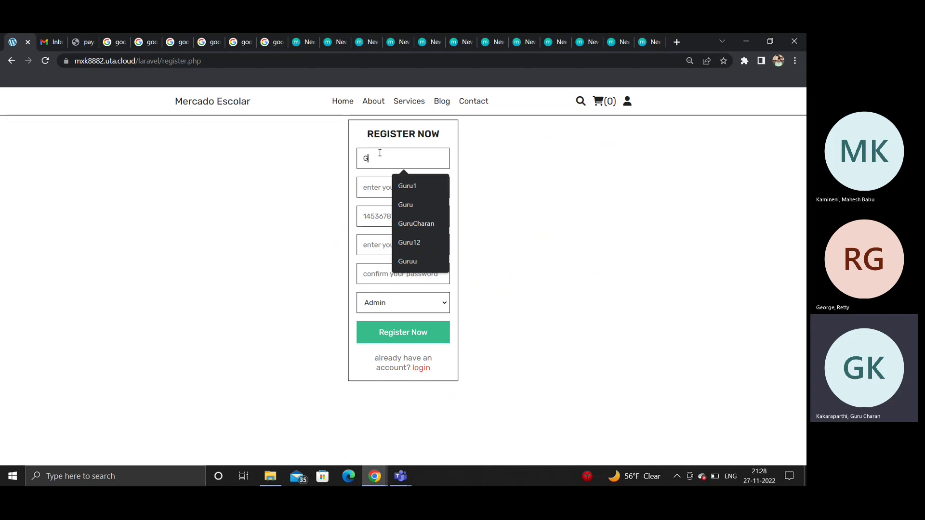
pyautogui.write('uru1')
pyautogui.press('Tab')
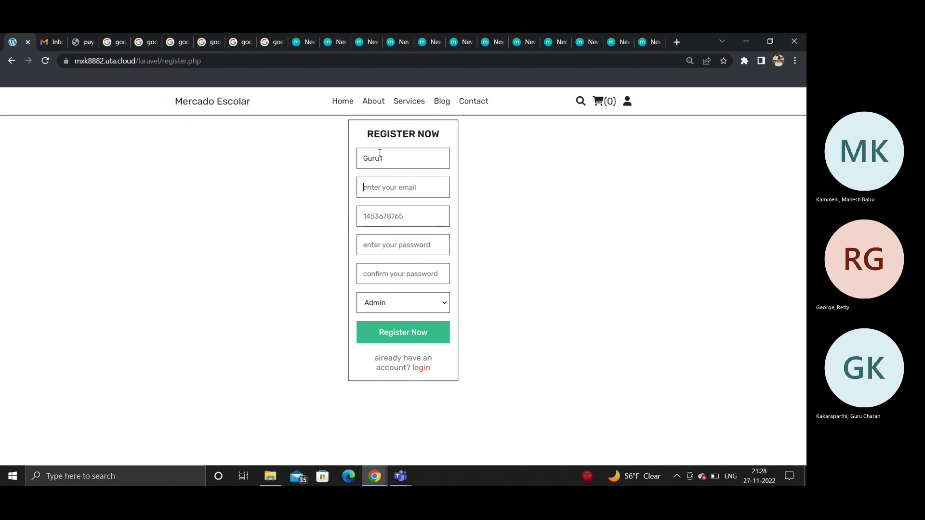
pyautogui.write('Cha')
pyautogui.click(418, 213)
pyautogui.write('cc')
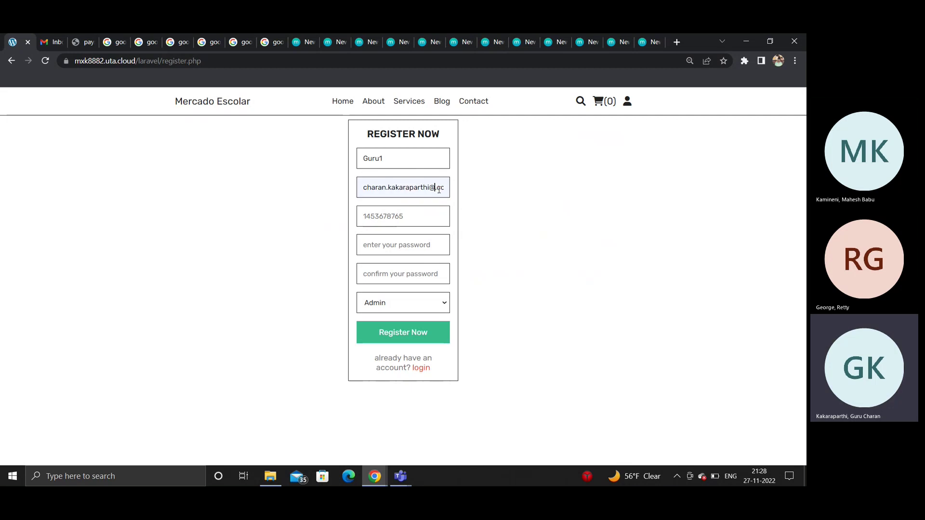
pyautogui.click(434, 208)
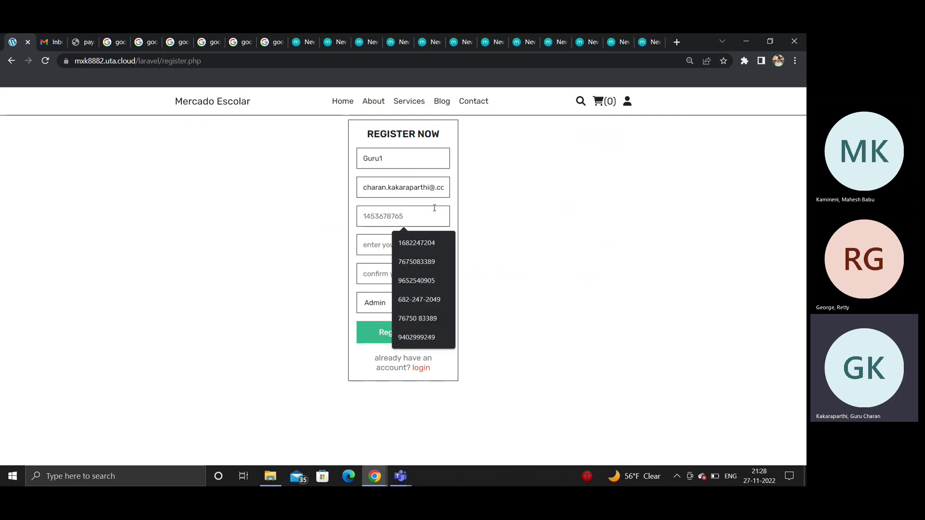
pyautogui.click(403, 242)
# Step: Enter and confirm the account password, then submit the registration form
pyautogui.write('*************')
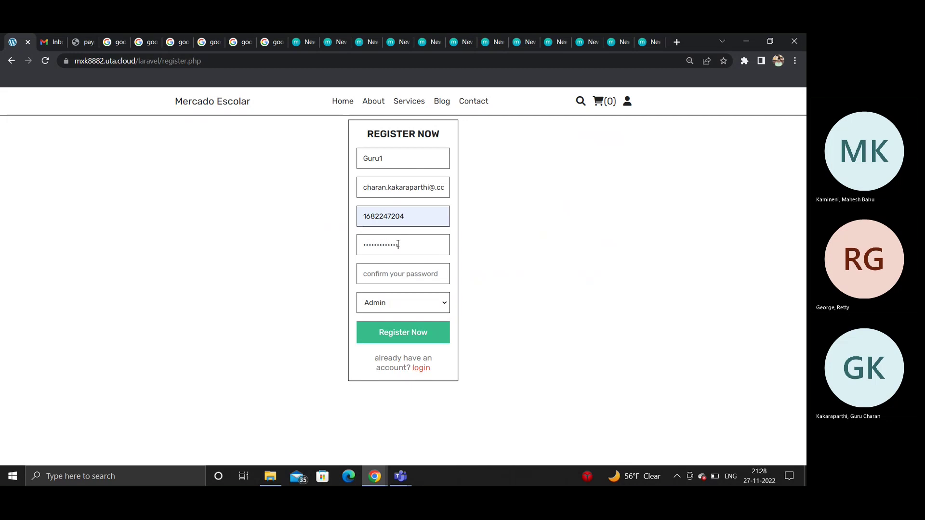
pyautogui.write('*')
pyautogui.doubleClick(398, 243)
pyautogui.click(398, 266)
pyautogui.hotkey('ctrl', 'v')
pyautogui.doubleClick(398, 266)
pyautogui.write('*************')
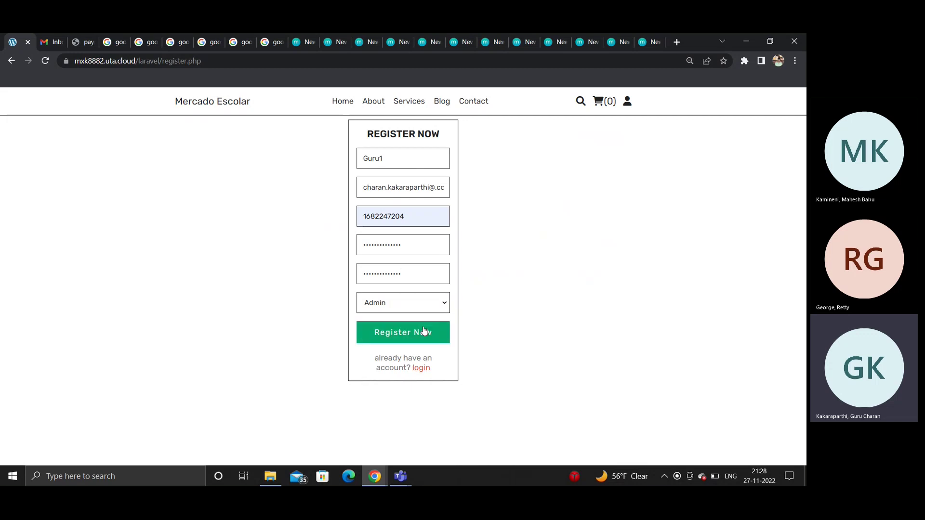
pyautogui.click(424, 331)
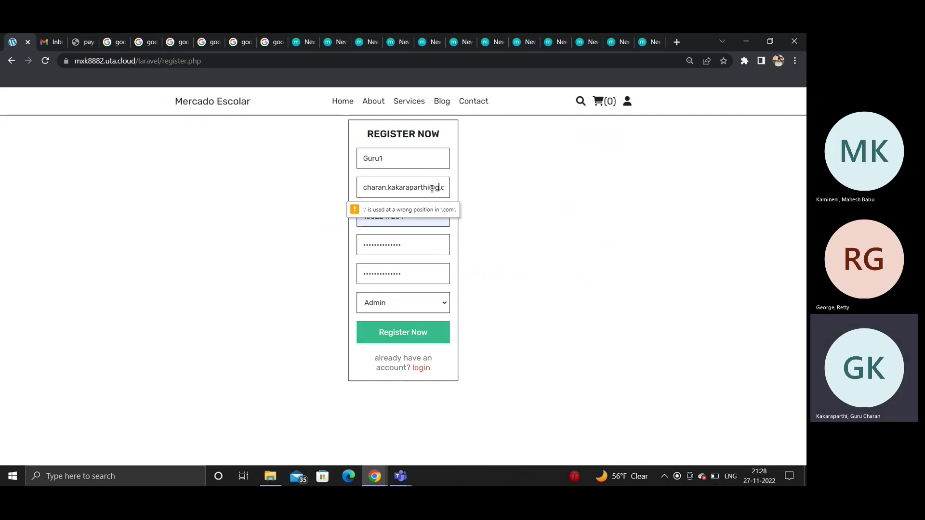
# Step: Correct the e-mail domain to gmail and resubmit the registration
pyautogui.click(432, 188)
pyautogui.write('gmail')
pyautogui.click(407, 331)
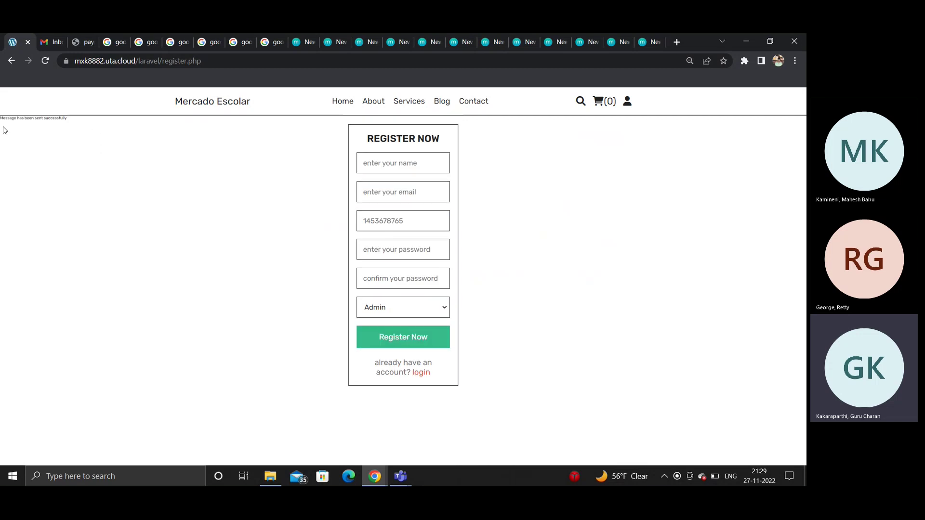
# Step: Refresh Gmail, read the Mercado Escolar 'New user welcome' email, then reopen the site's account menu
pyautogui.click(45, 45)
pyautogui.click(180, 138)
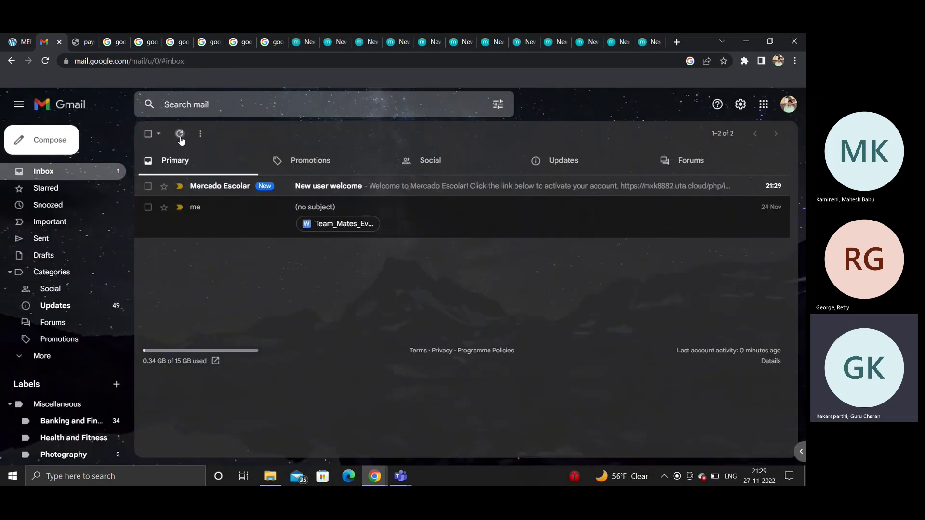
pyautogui.click(311, 191)
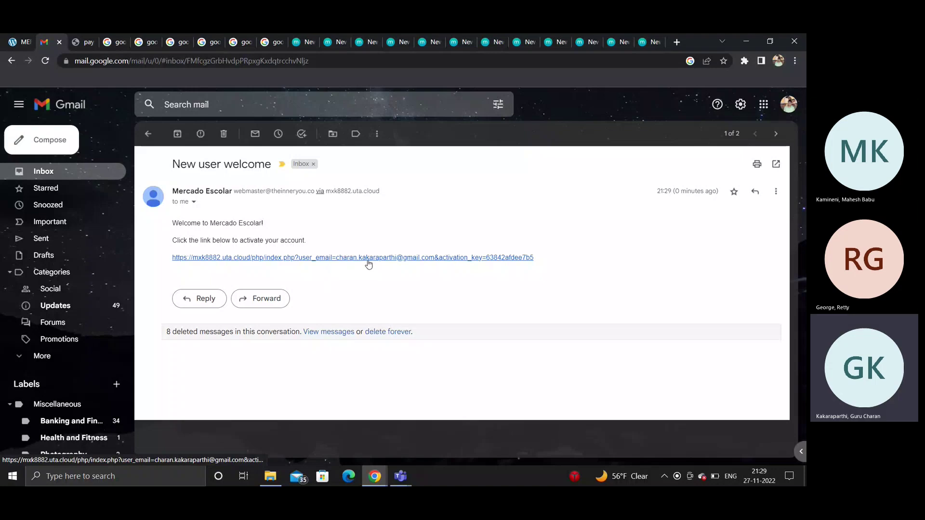
pyautogui.hotkey('ctrl', '1')
pyautogui.click(627, 101)
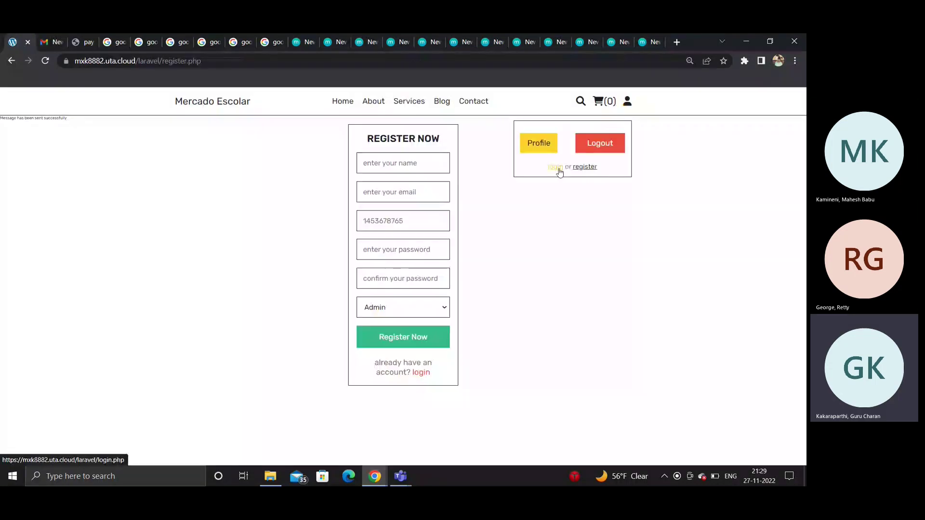
# Step: Log in with the saved e-mail and the account password, then check the account menu
pyautogui.click(555, 166)
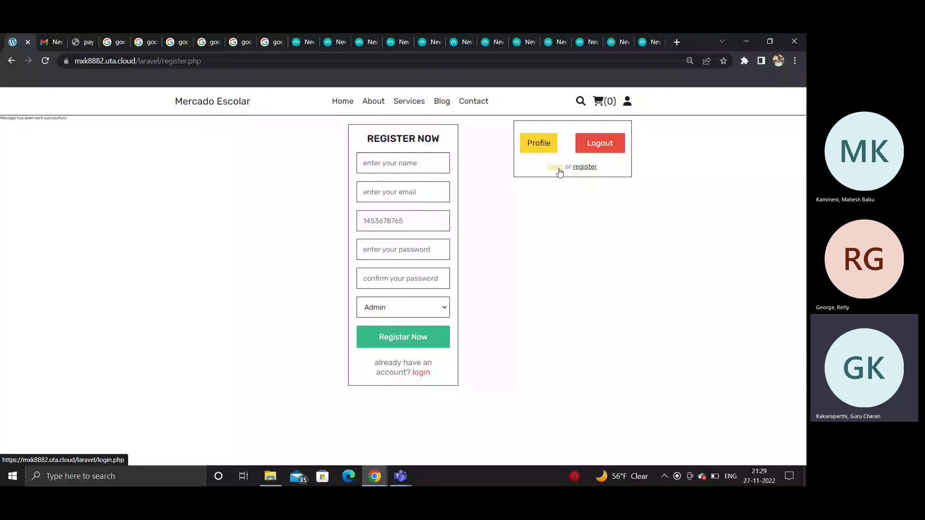
pyautogui.click(403, 159)
pyautogui.click(403, 188)
pyautogui.write('*************')
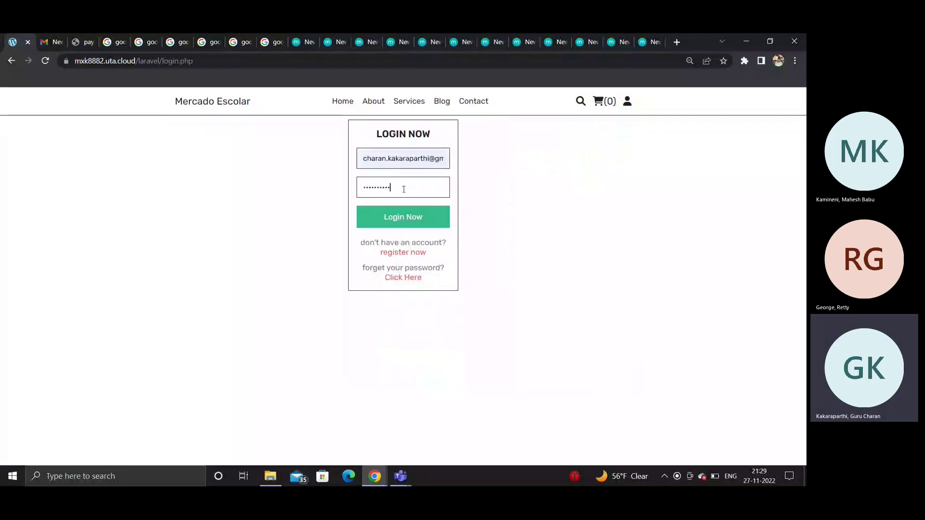
pyautogui.press('Return')
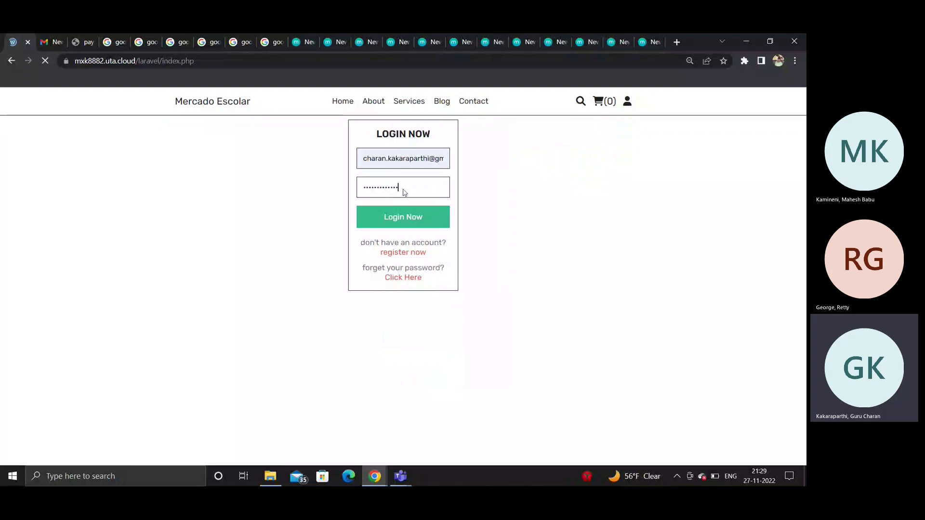
pyautogui.click(625, 101)
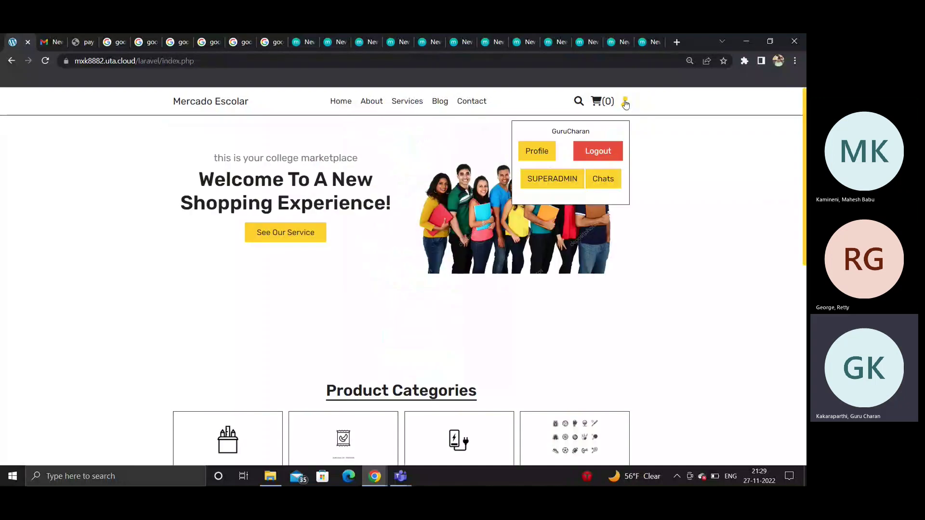
# Step: Open the Super ADMIN page and browse the school admin, student and business owner tables
pyautogui.click(567, 187)
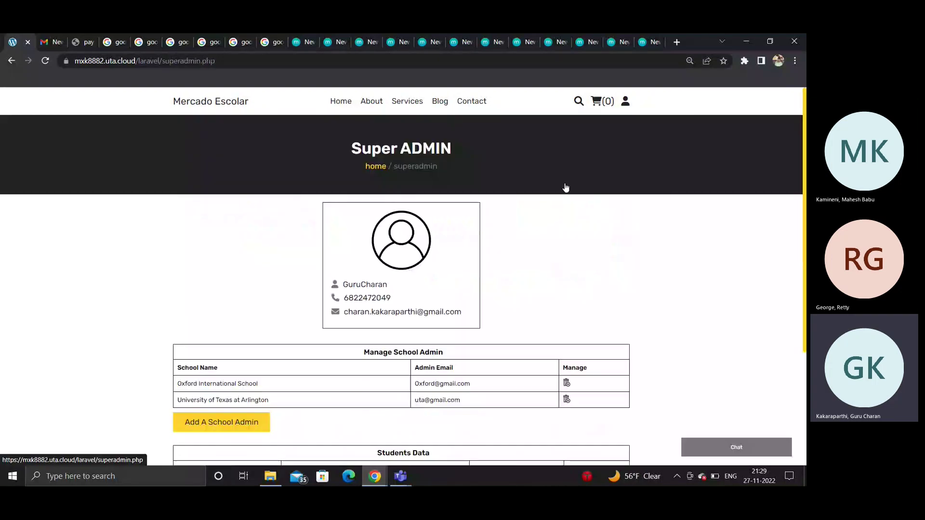
pyautogui.scroll(-2, 491, 237)
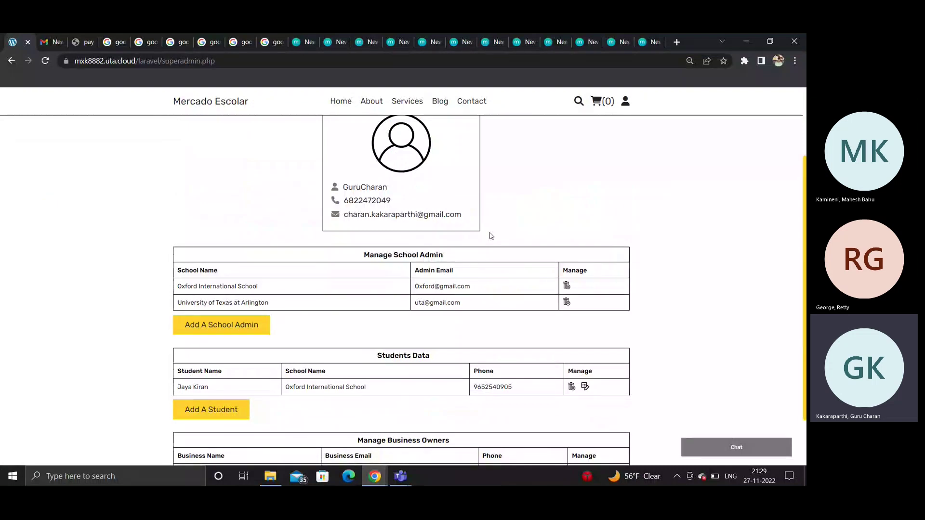
pyautogui.scroll(-1, 408, 289)
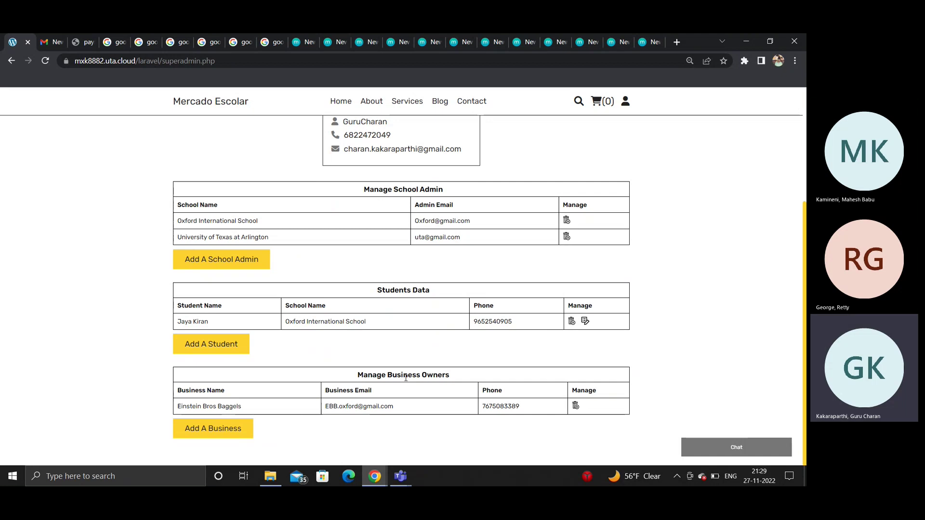
pyautogui.scroll(4, 405, 378)
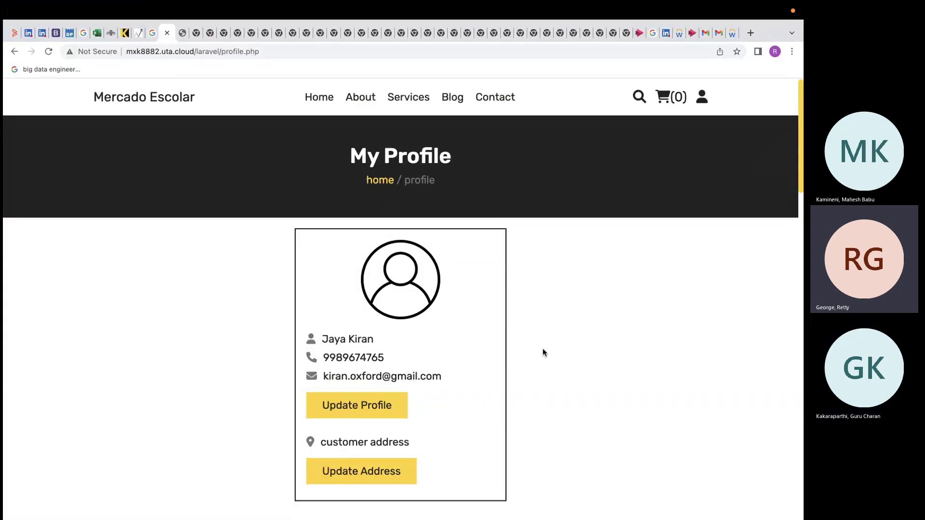
# Step: Open the profile update form, then return to the profile page
pyautogui.scroll(-2, 543, 349)
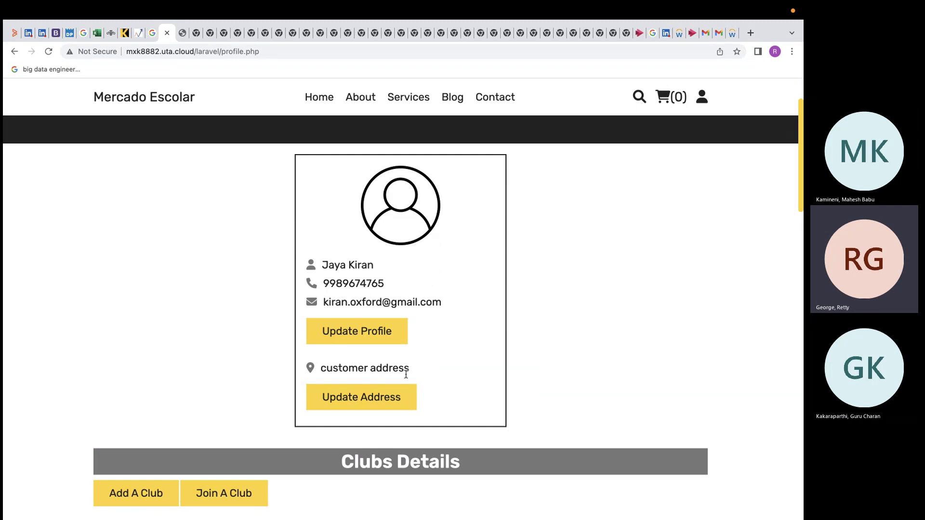
pyautogui.click(369, 343)
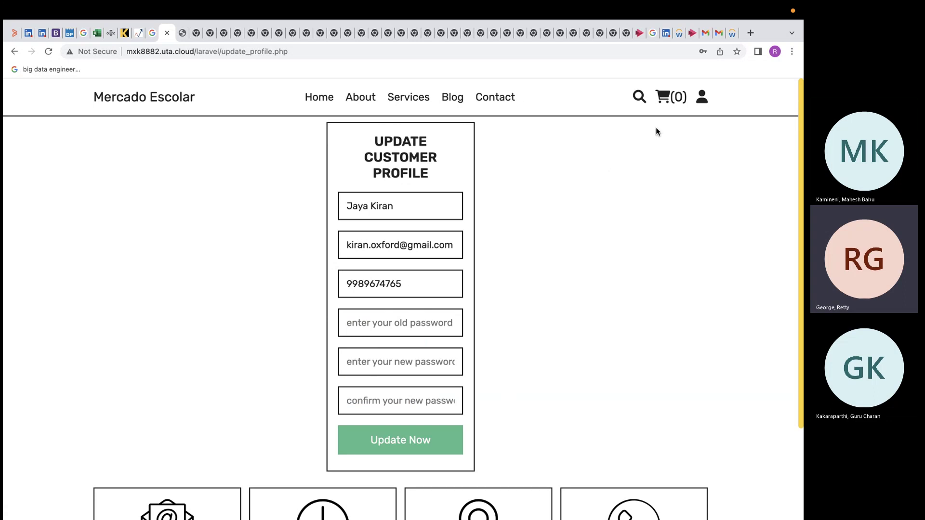
pyautogui.click(702, 97)
pyautogui.click(588, 166)
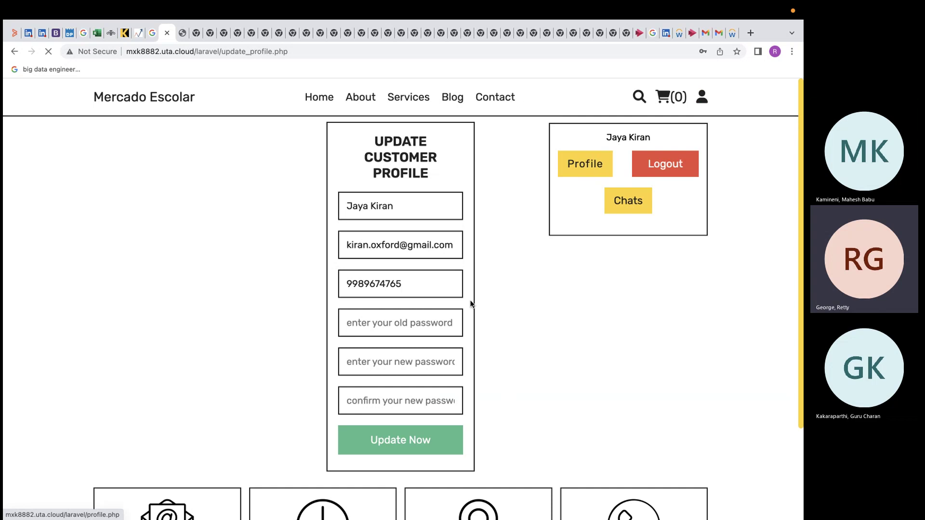
# Step: Scroll down to Clubs Details and open the Add a club form
pyautogui.scroll(-6, 429, 348)
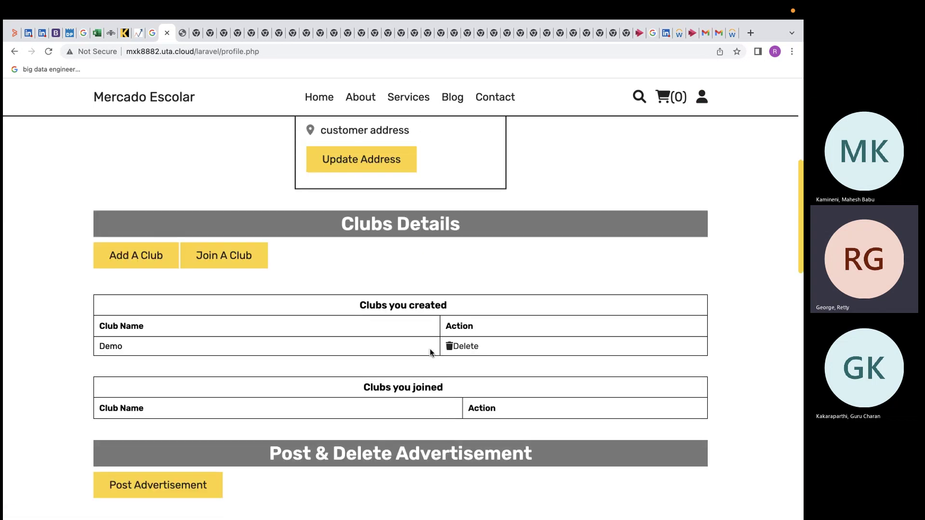
pyautogui.scroll(-2, 429, 348)
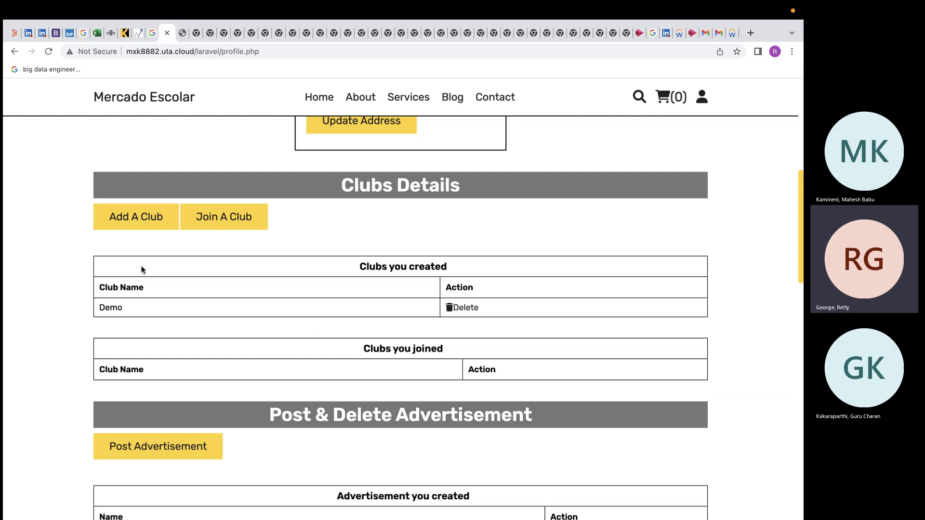
pyautogui.click(146, 226)
# Step: Create club 'club3' with a contact number, club e-mail and description 'python club'
pyautogui.click(184, 202)
pyautogui.write('clun')
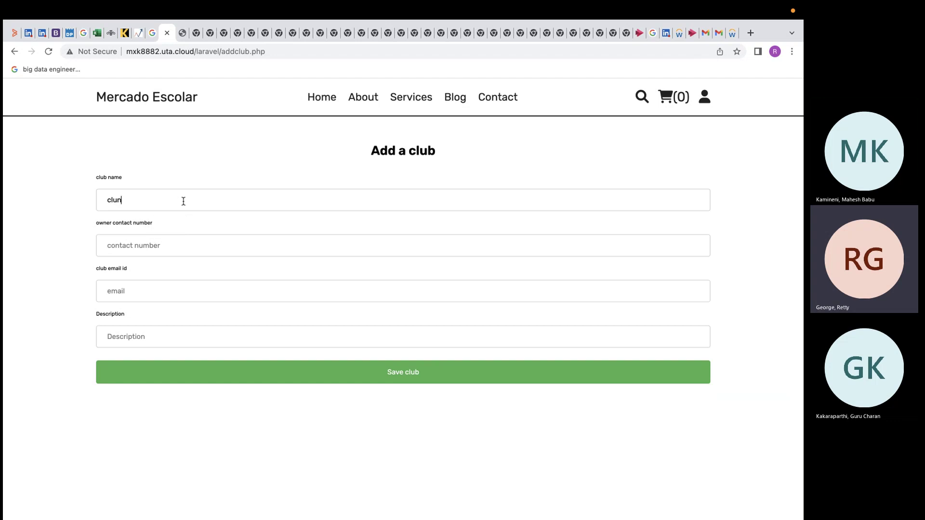
pyautogui.press('BackSpace')
pyautogui.write('b3')
pyautogui.click(194, 243)
pyautogui.write('123456789')
pyautogui.click(120, 291)
pyautogui.write('abc@gmail')
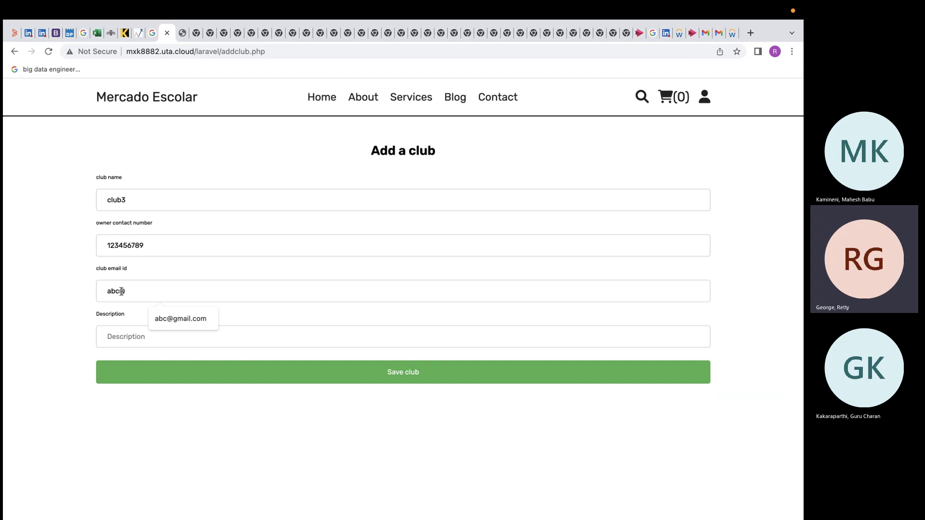
pyautogui.click(117, 336)
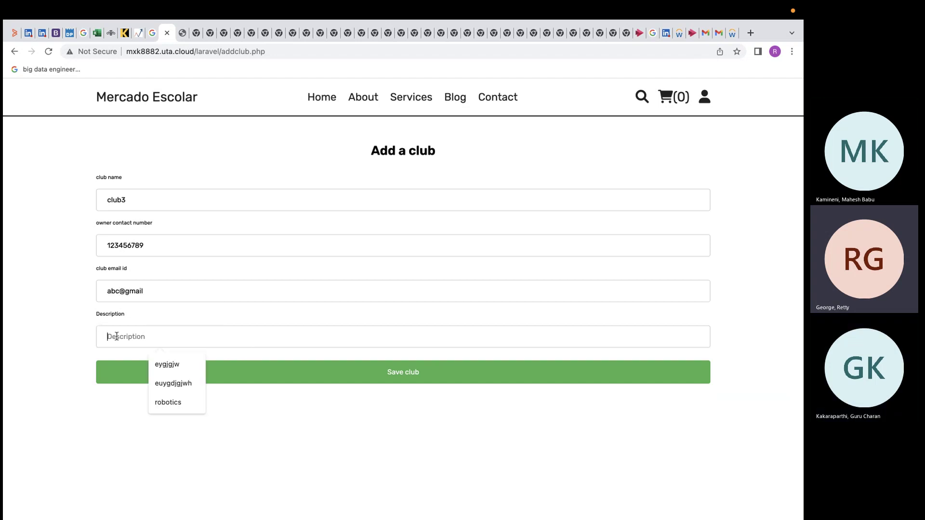
pyautogui.write('pytho')
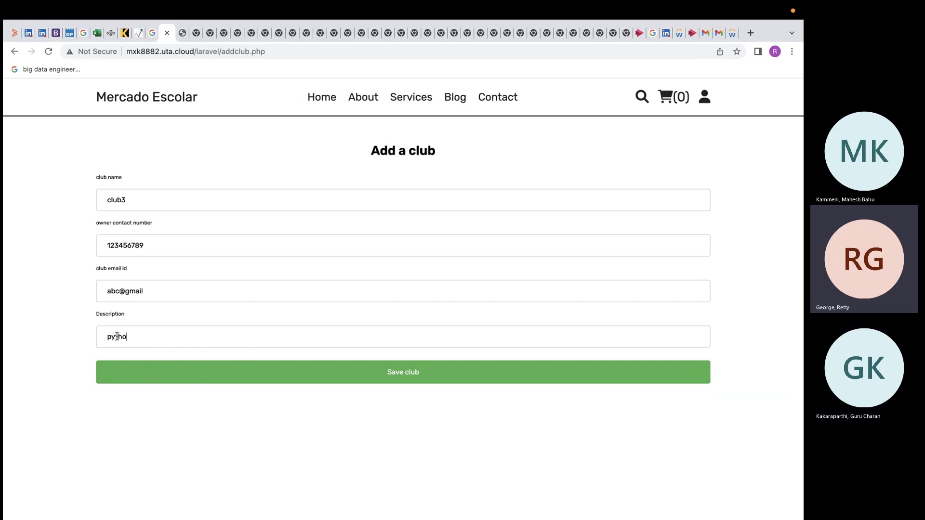
pyautogui.write('n club')
pyautogui.click(264, 370)
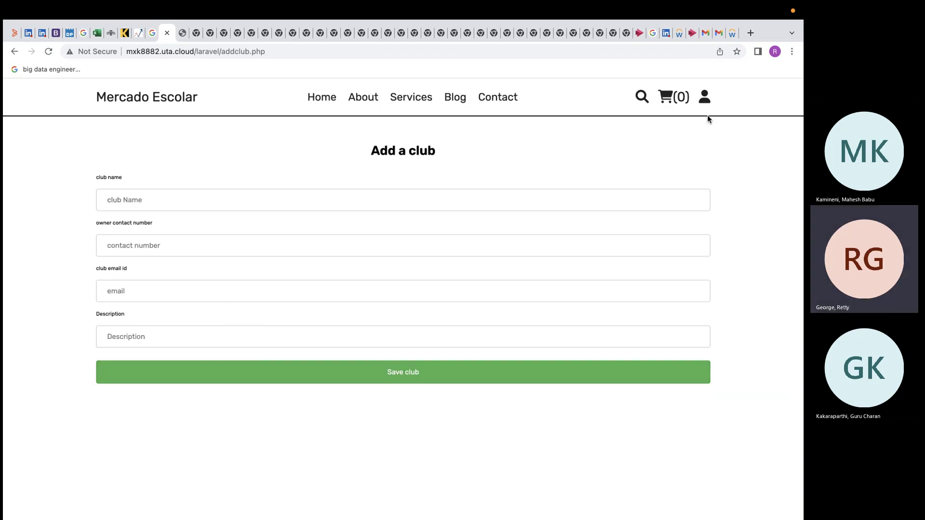
# Step: Return to the profile page and check that club3 is listed under created clubs
pyautogui.click(703, 98)
pyautogui.click(588, 162)
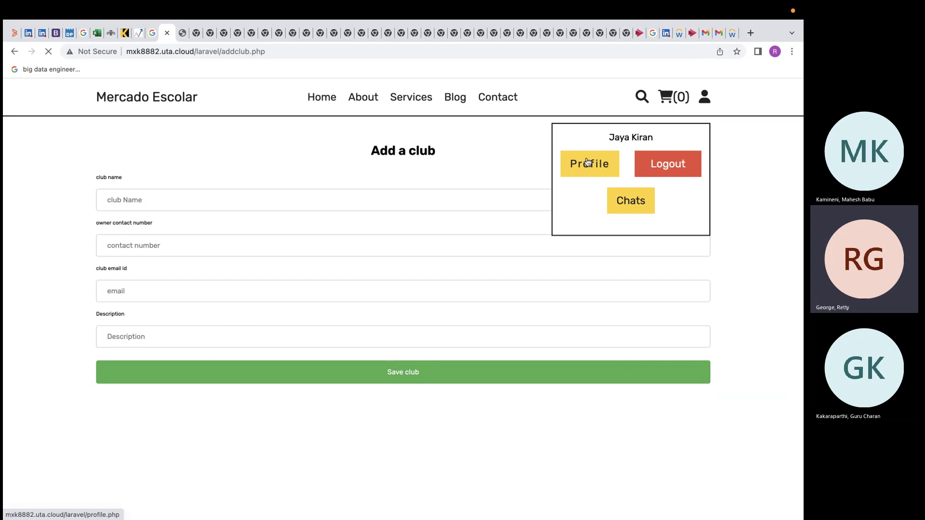
pyautogui.scroll(-3, 506, 267)
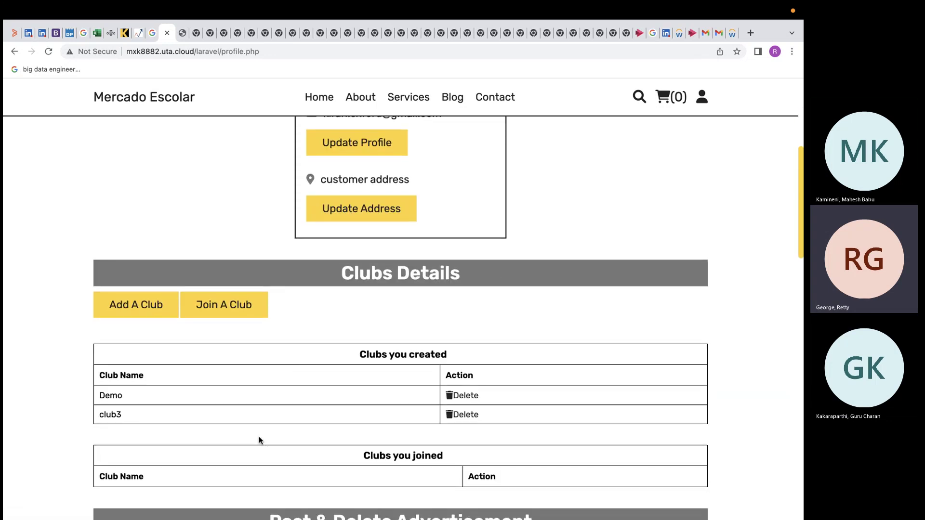
pyautogui.scroll(-3, 258, 440)
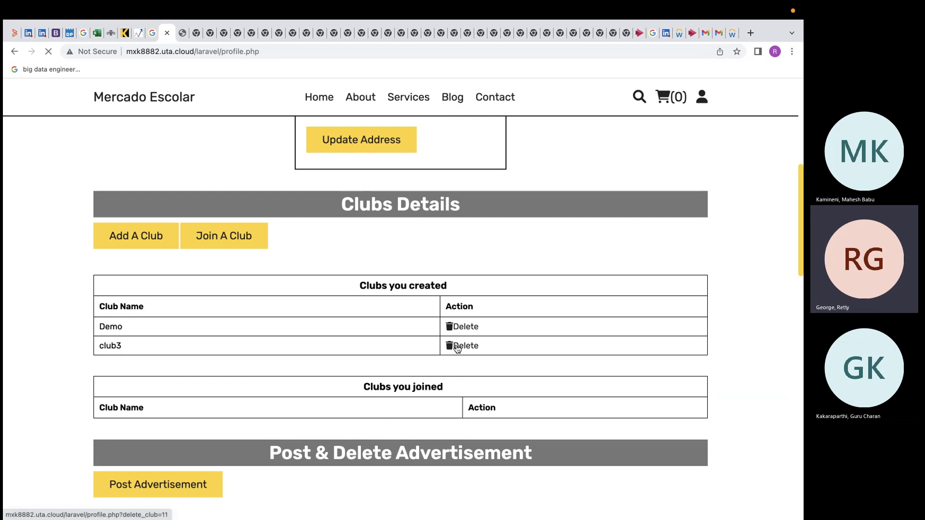
# Step: Delete club3 from the clubs you created
pyautogui.click(462, 345)
pyautogui.scroll(-2, 455, 348)
pyautogui.scroll(-8, 458, 349)
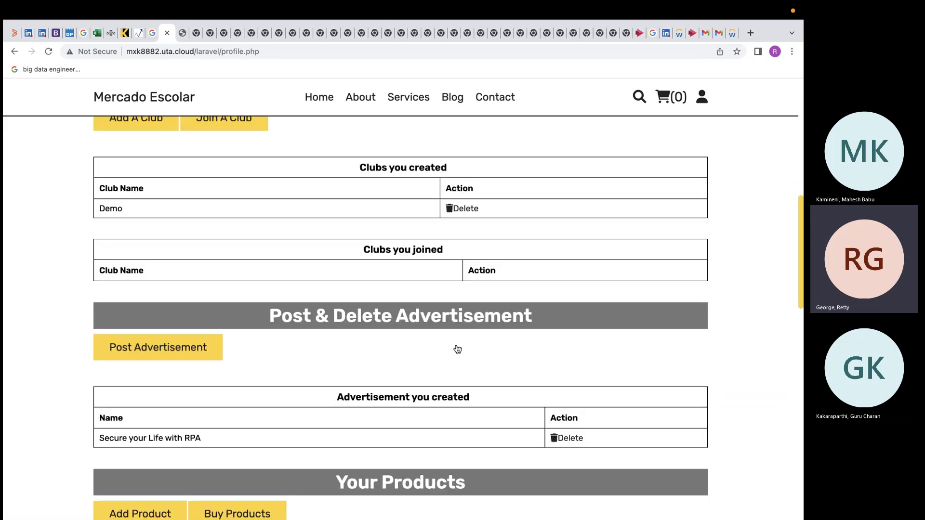
pyautogui.scroll(1, 445, 268)
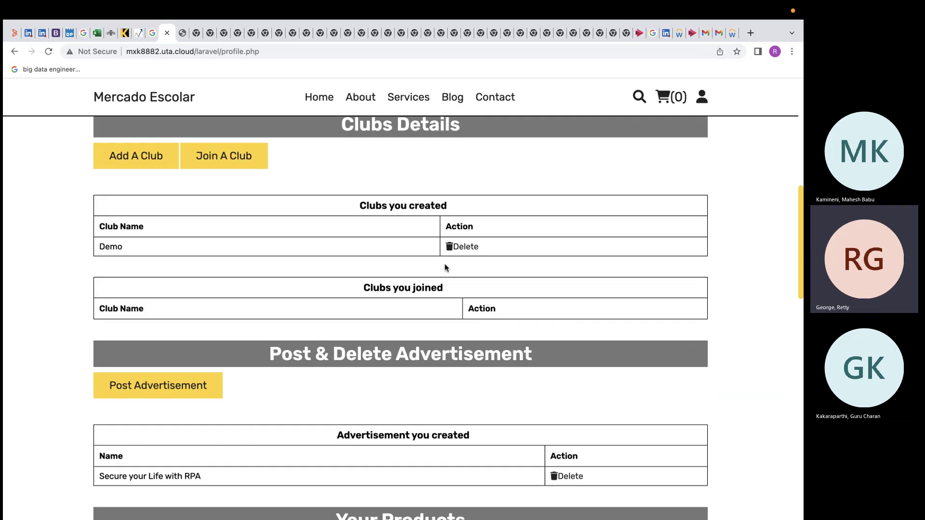
# Step: Join the Developer Student Club, then leave it from the profile page
pyautogui.click(250, 159)
pyautogui.scroll(-1, 263, 241)
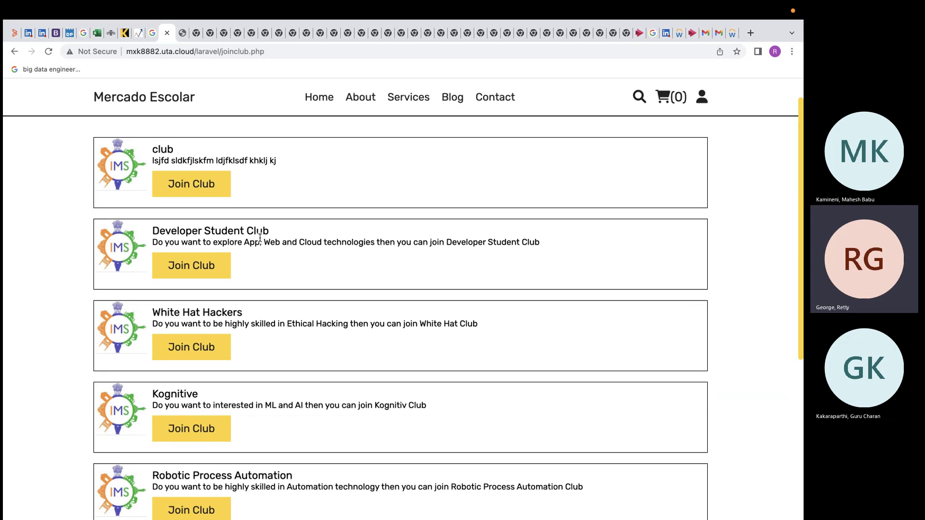
pyautogui.scroll(-1, 260, 237)
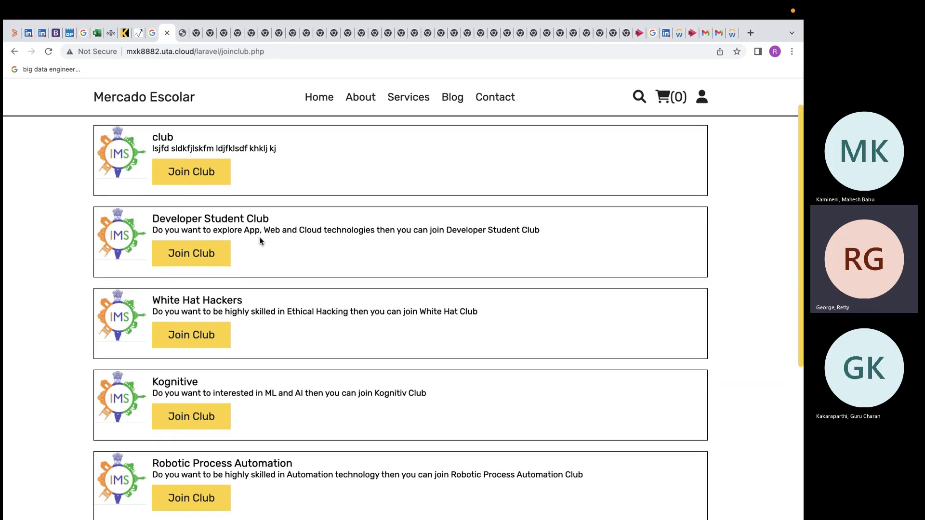
pyautogui.click(209, 259)
pyautogui.scroll(-7, 212, 296)
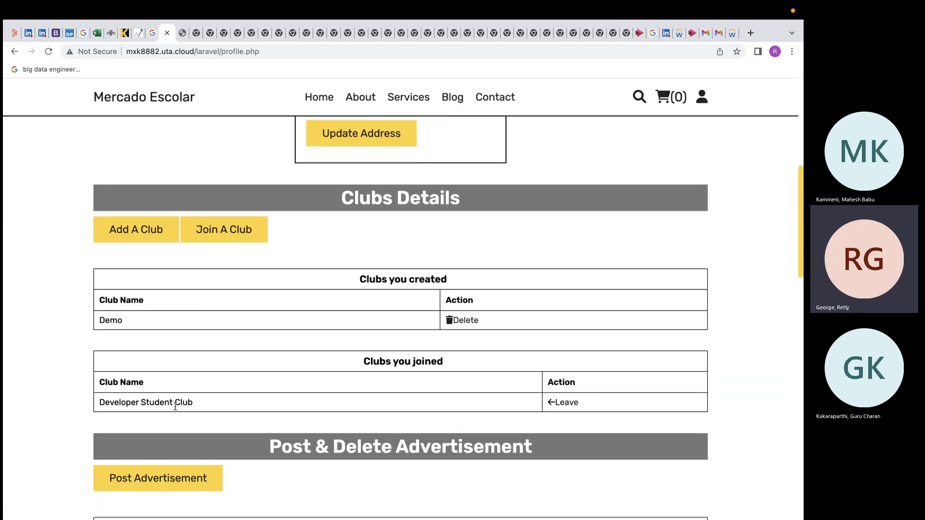
pyautogui.scroll(-2, 175, 408)
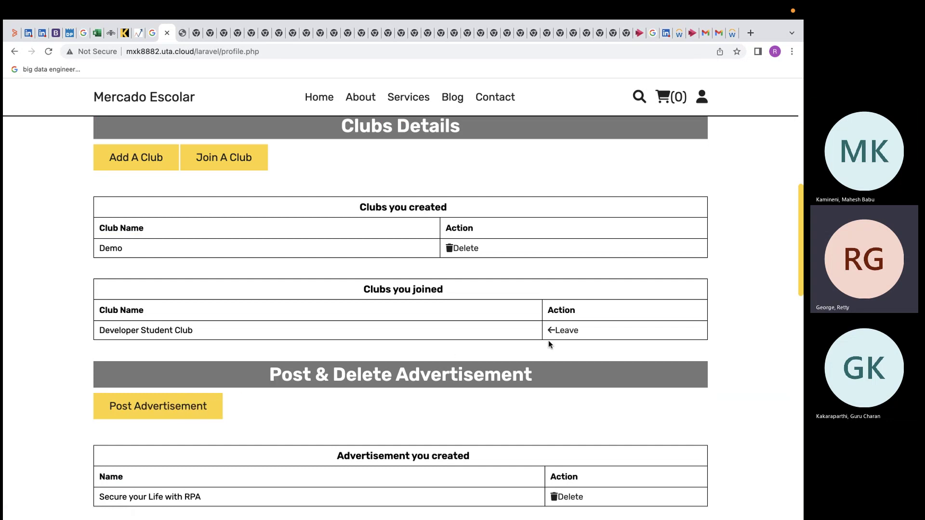
pyautogui.click(571, 336)
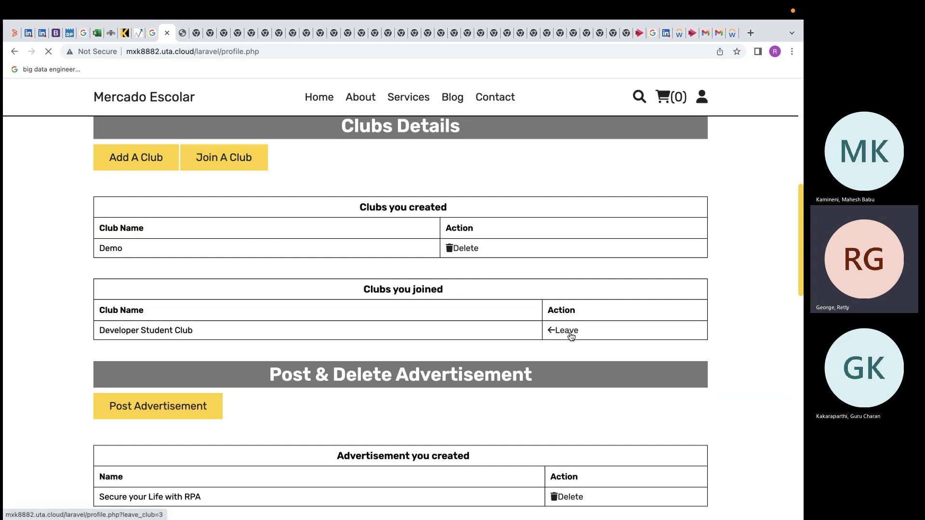
pyautogui.scroll(-10, 568, 337)
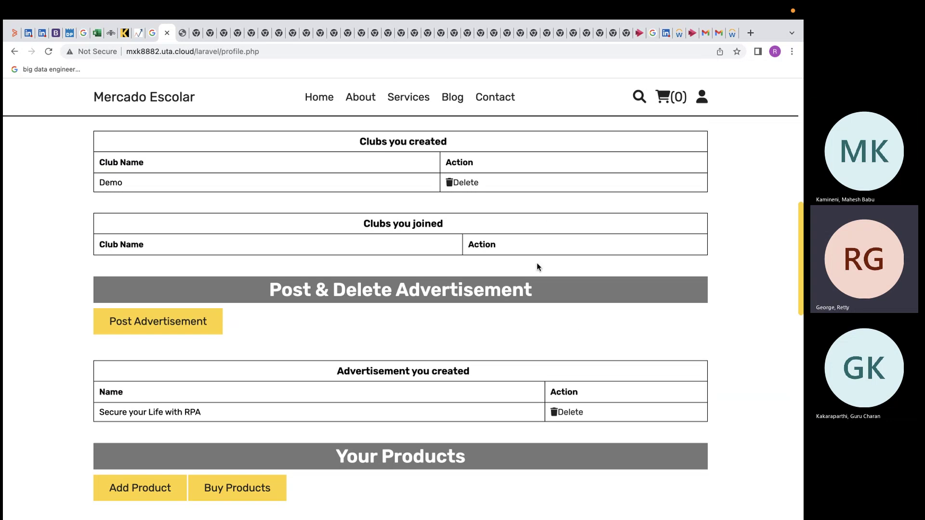
pyautogui.scroll(-1, 537, 267)
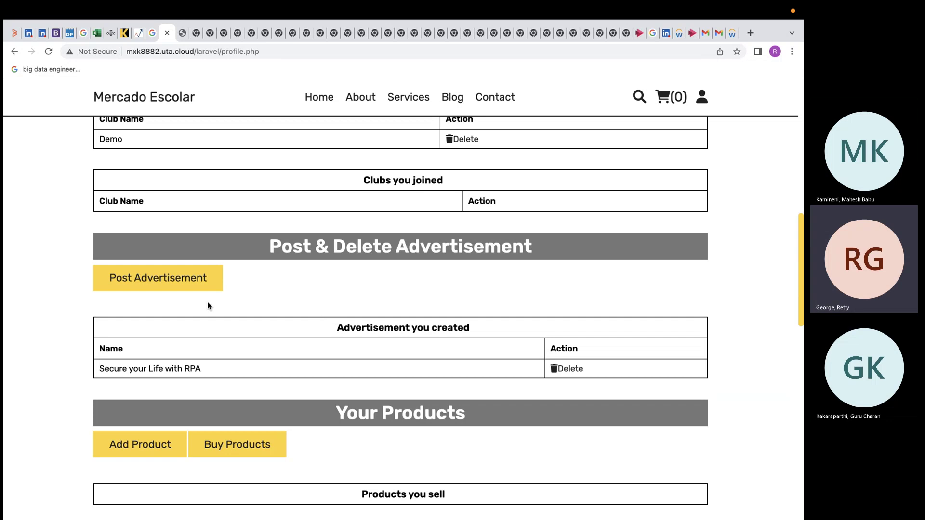
# Step: Post advertisement 'adv1' with description 'new one'
pyautogui.click(221, 279)
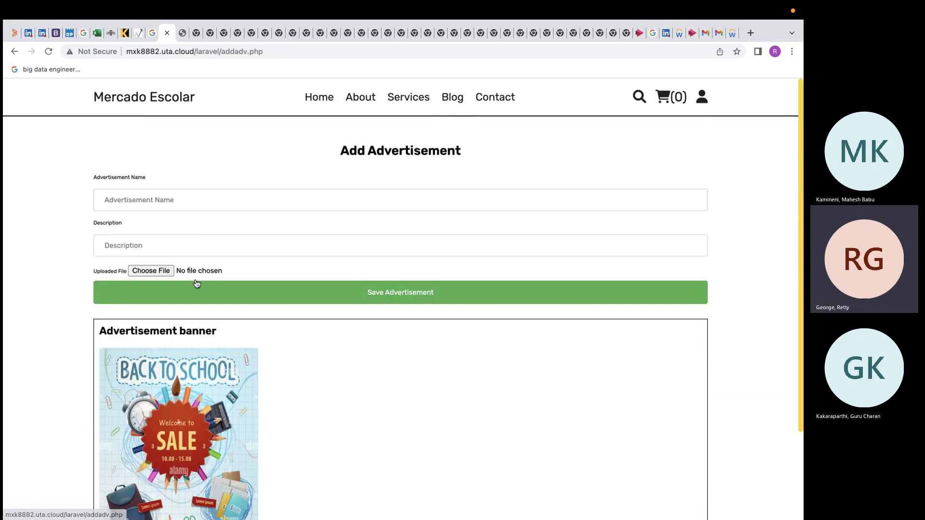
pyautogui.click(214, 201)
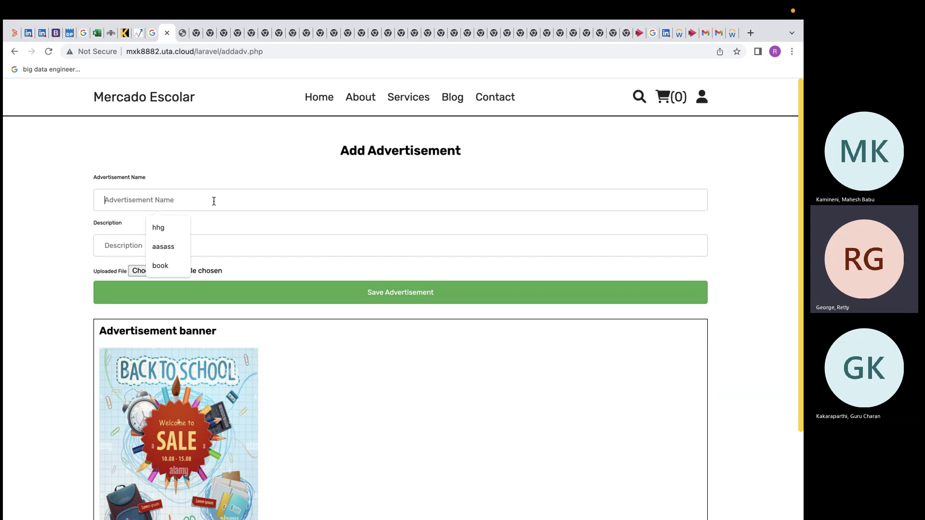
pyautogui.write('adv1')
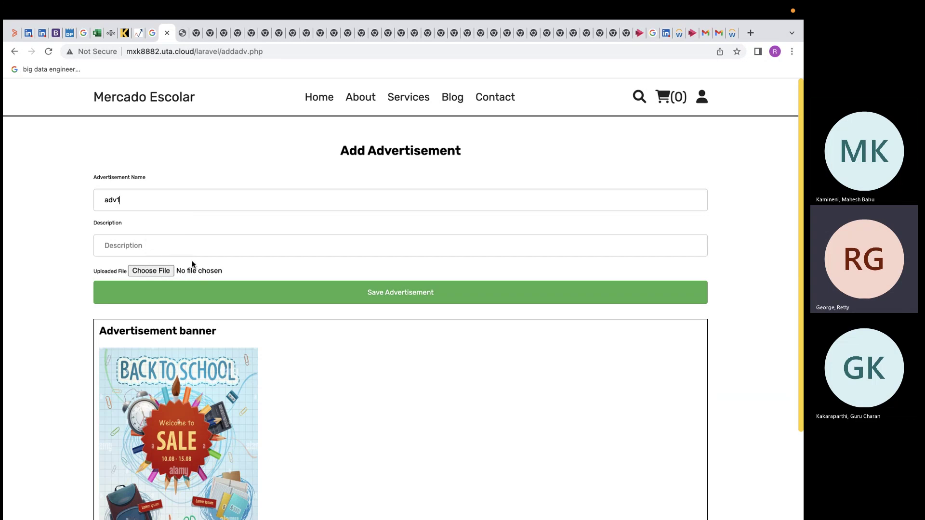
pyautogui.click(181, 247)
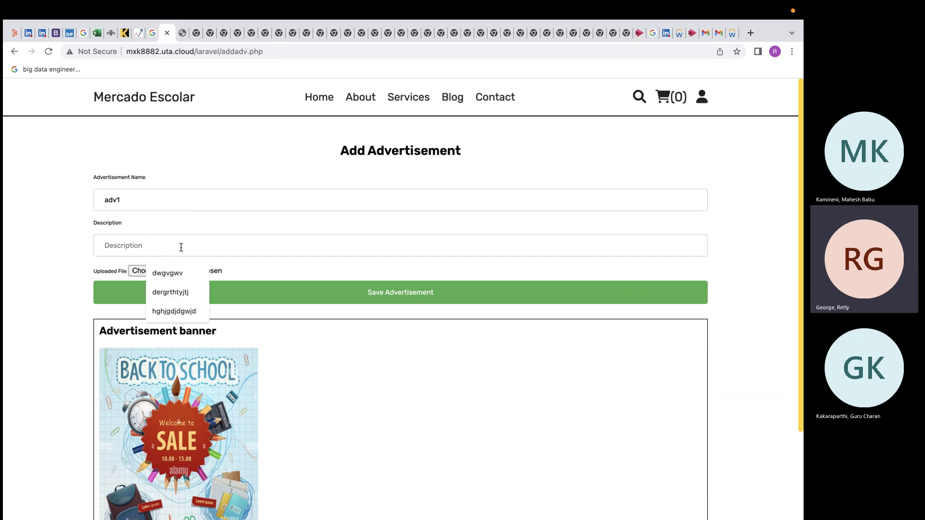
pyautogui.write('new onw')
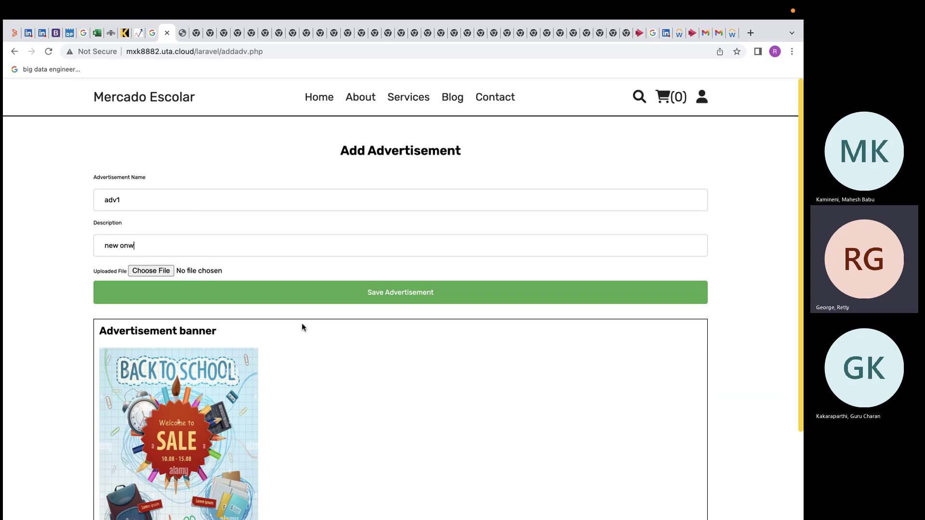
pyautogui.press('BackSpace')
pyautogui.write('e')
pyautogui.click(396, 297)
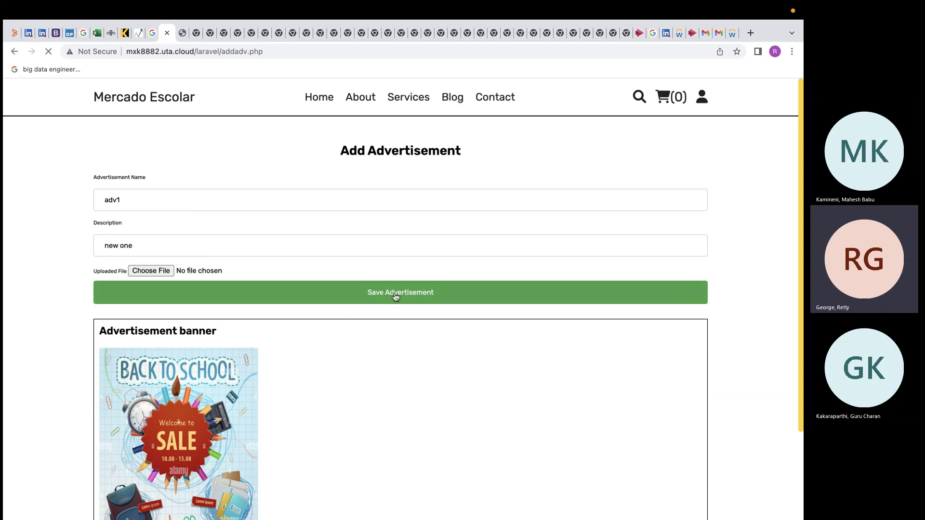
# Step: On the profile page, delete the adv1 advertisement
pyautogui.click(702, 97)
pyautogui.click(584, 169)
pyautogui.scroll(-10, 440, 287)
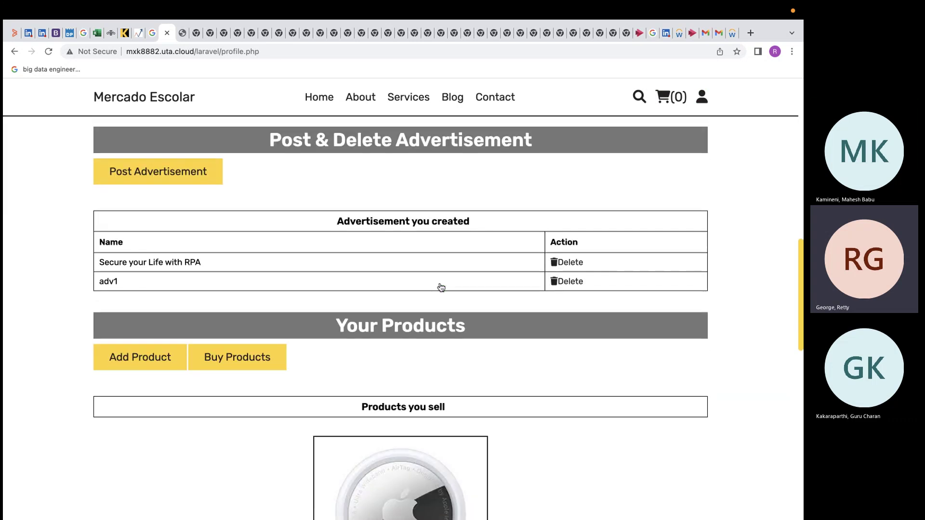
pyautogui.click(564, 284)
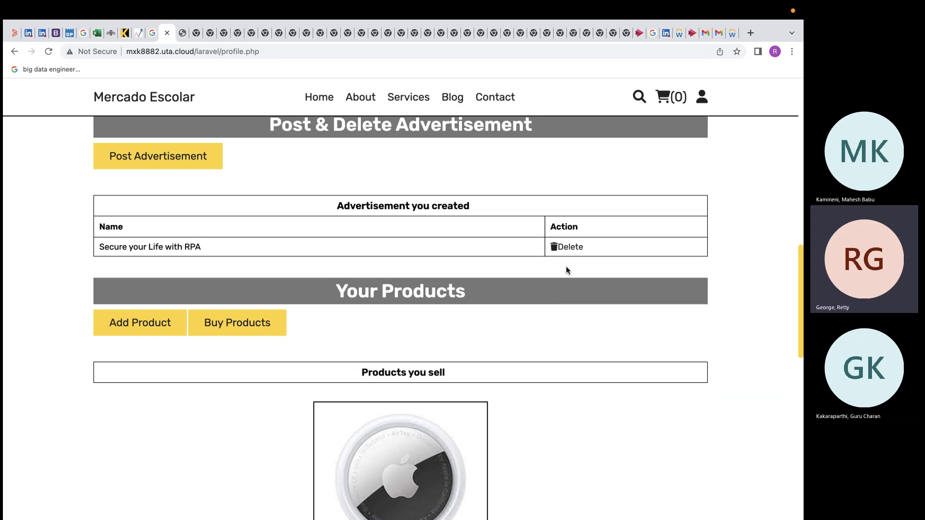
pyautogui.scroll(-3, 566, 267)
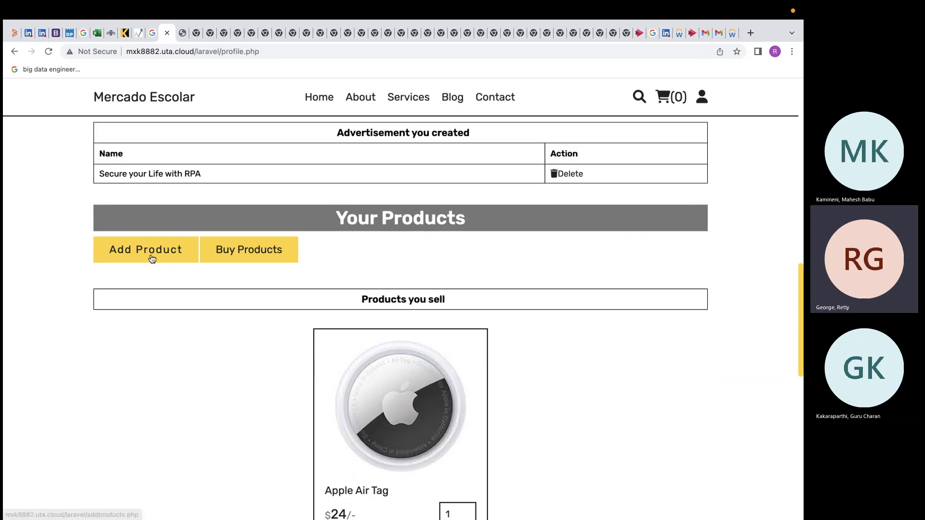
# Step: Add product 'laptop' with description 'macbook' priced 2000
pyautogui.click(150, 256)
pyautogui.click(175, 199)
pyautogui.write('laptop')
pyautogui.click(167, 243)
pyautogui.write('ma')
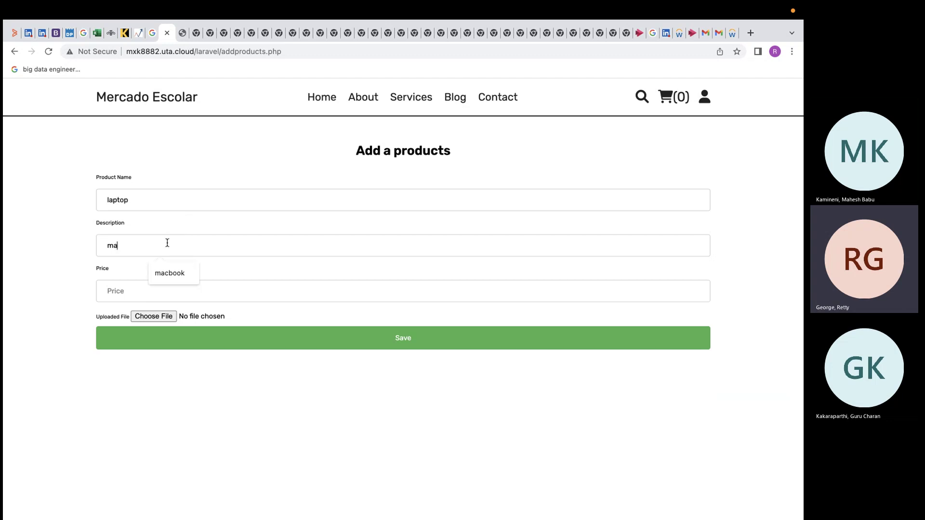
pyautogui.write('cbook')
pyautogui.click(161, 285)
pyautogui.write('2000')
pyautogui.click(209, 343)
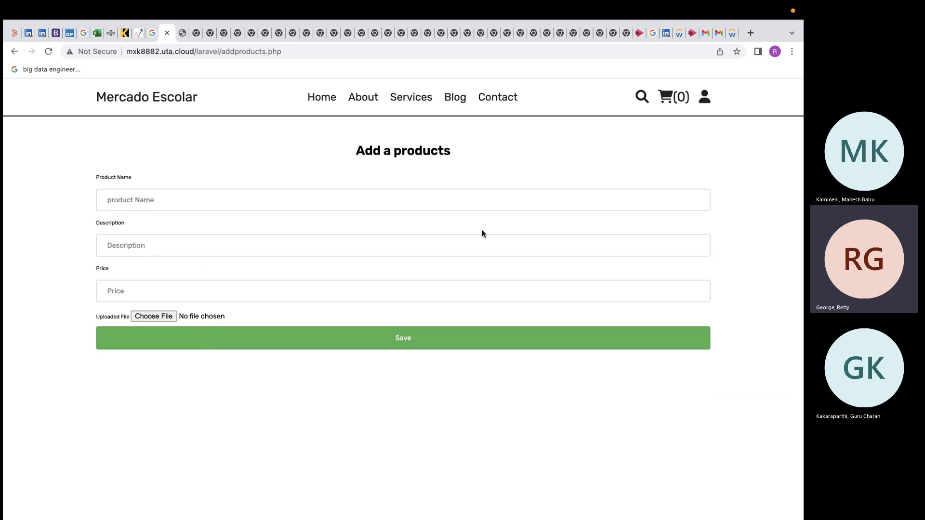
# Step: On the profile page, delete the laptop product listing
pyautogui.click(704, 97)
pyautogui.click(590, 165)
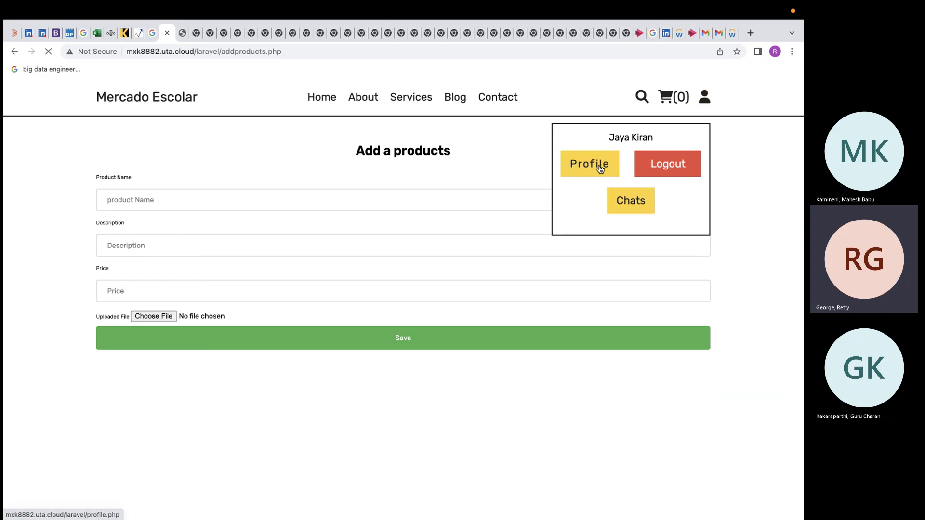
pyautogui.scroll(-10, 542, 268)
pyautogui.scroll(2, 541, 268)
pyautogui.scroll(-2, 542, 272)
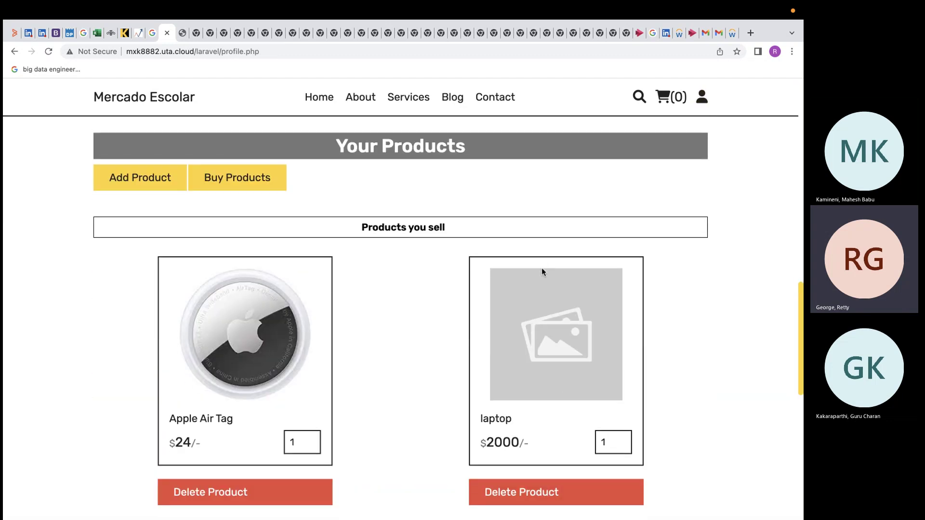
pyautogui.scroll(-2, 499, 453)
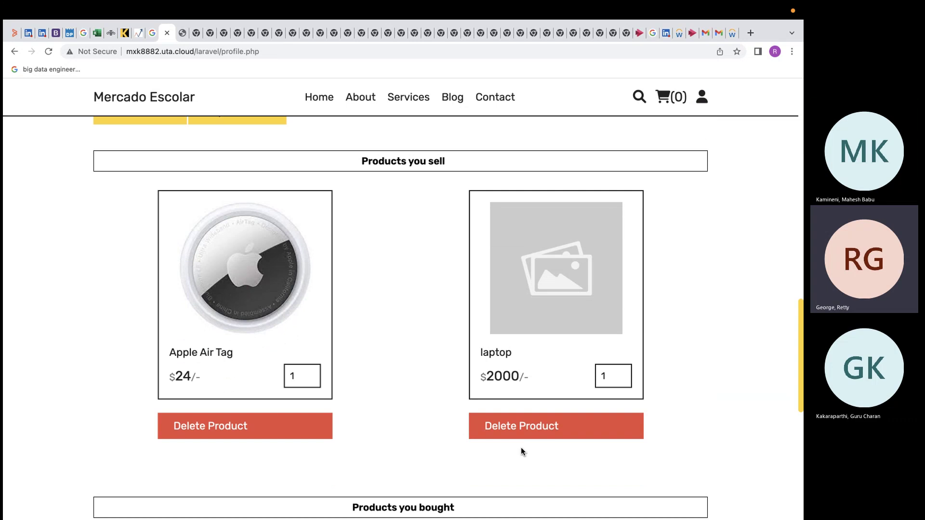
pyautogui.click(526, 426)
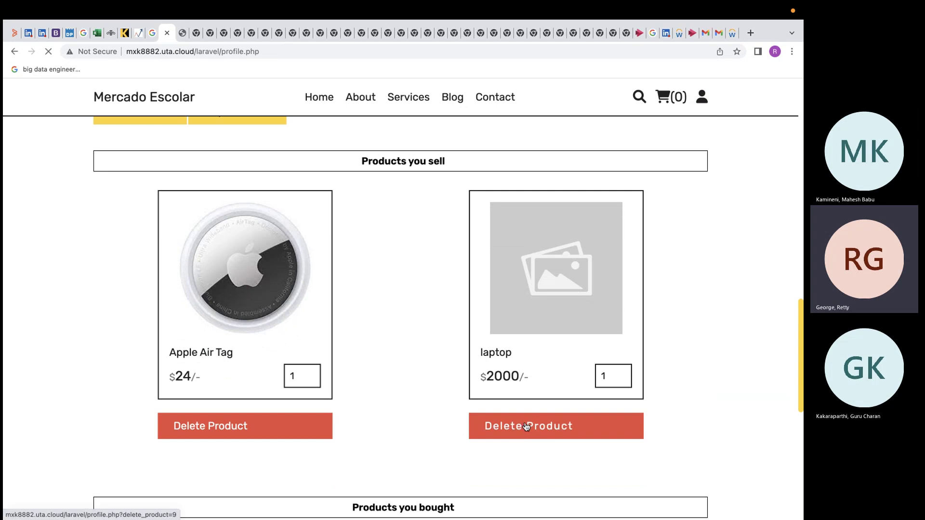
pyautogui.scroll(-15, 526, 427)
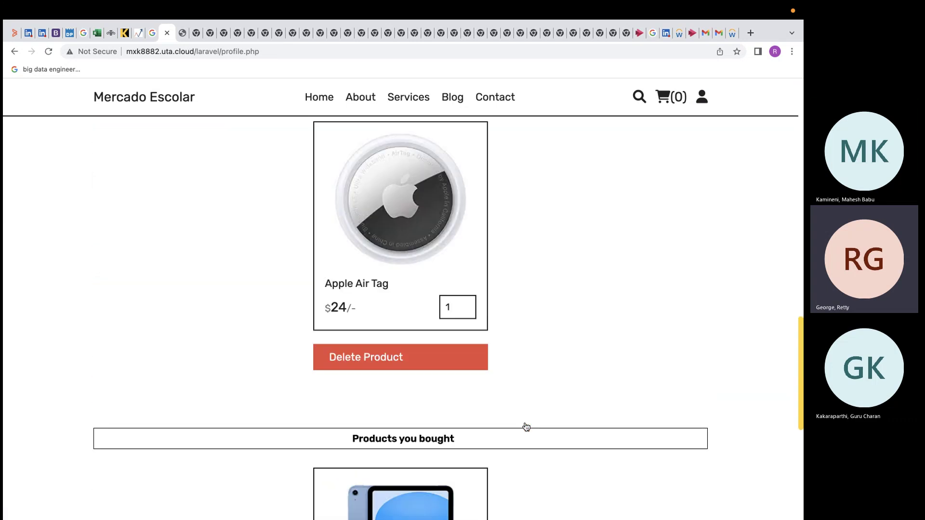
pyautogui.scroll(-6, 526, 427)
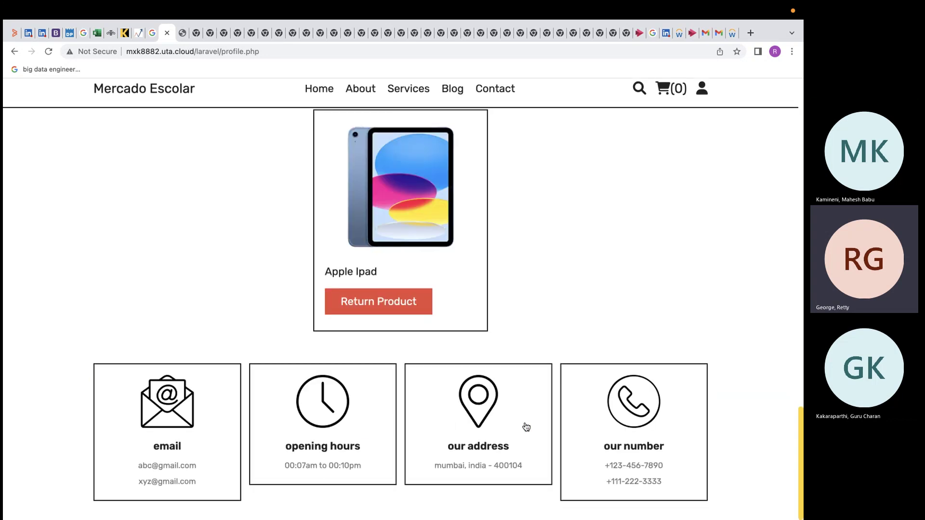
pyautogui.scroll(1, 526, 427)
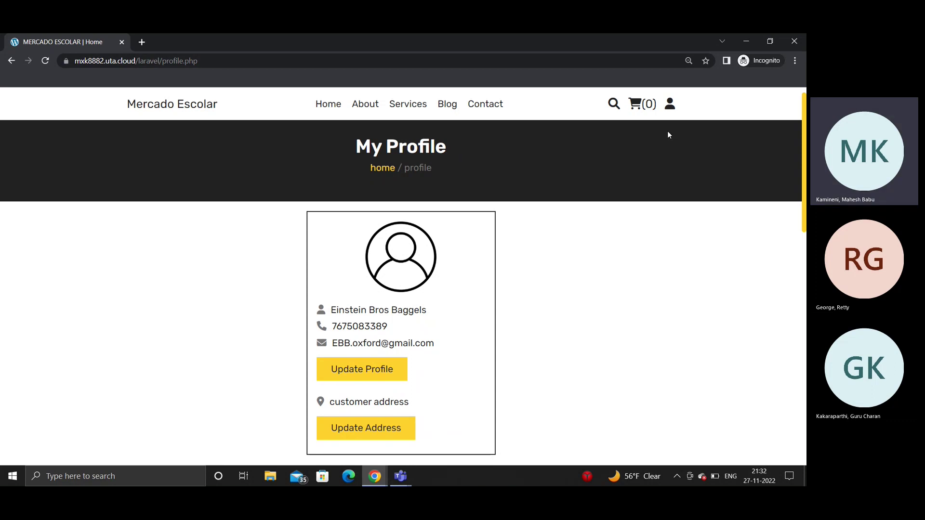
# Step: From Chats, start a conversation with the chosen recipient and send the message 'hey'
pyautogui.click(669, 110)
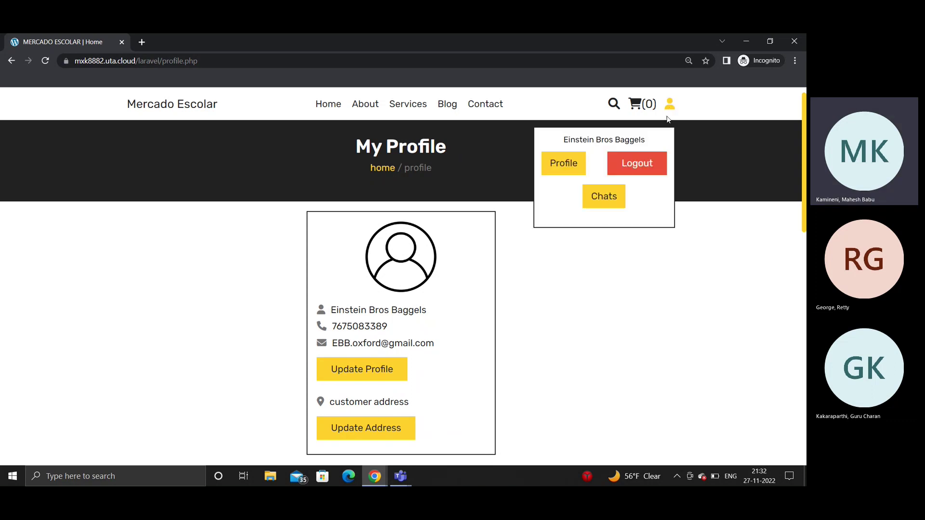
pyautogui.click(616, 197)
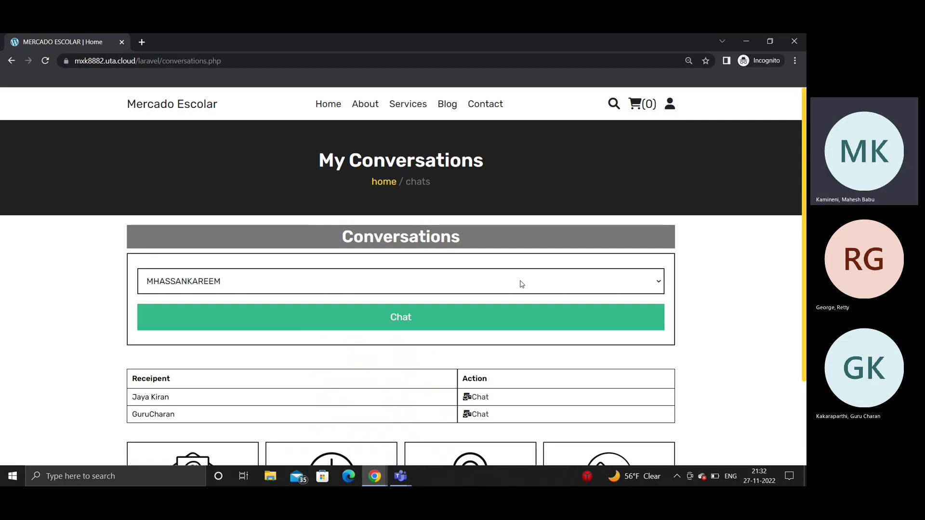
pyautogui.click(522, 284)
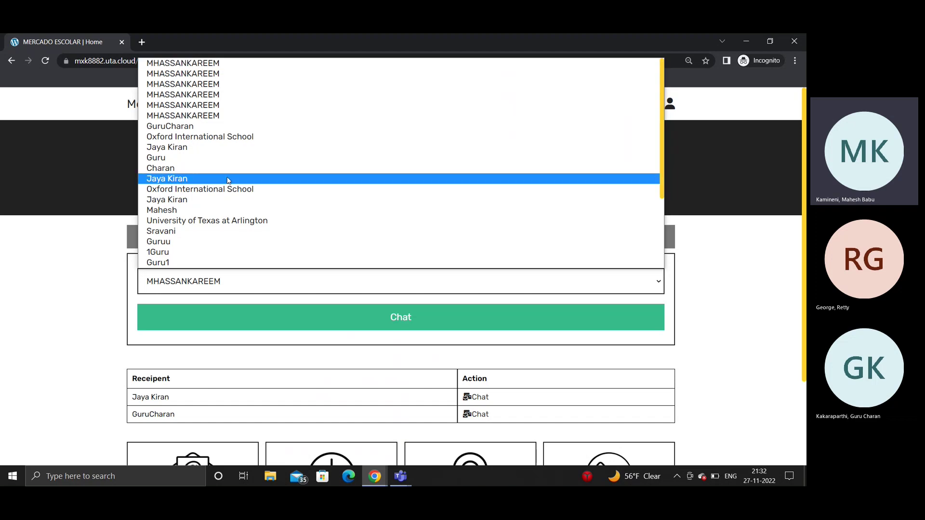
pyautogui.click(221, 126)
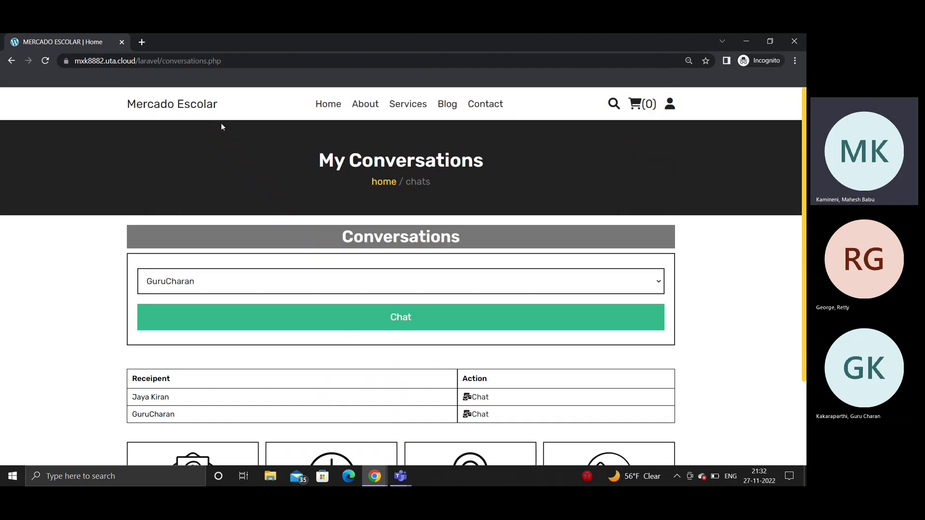
pyautogui.click(250, 321)
pyautogui.click(312, 290)
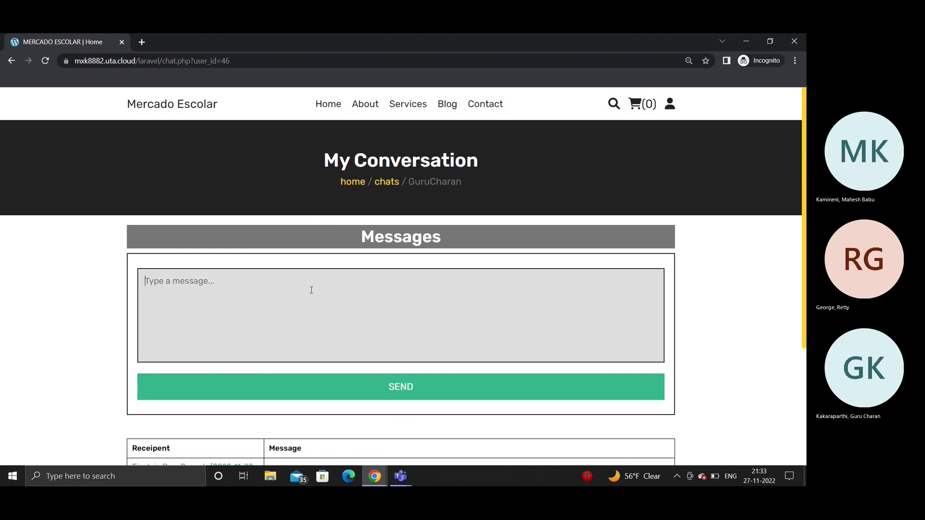
pyautogui.write('hey')
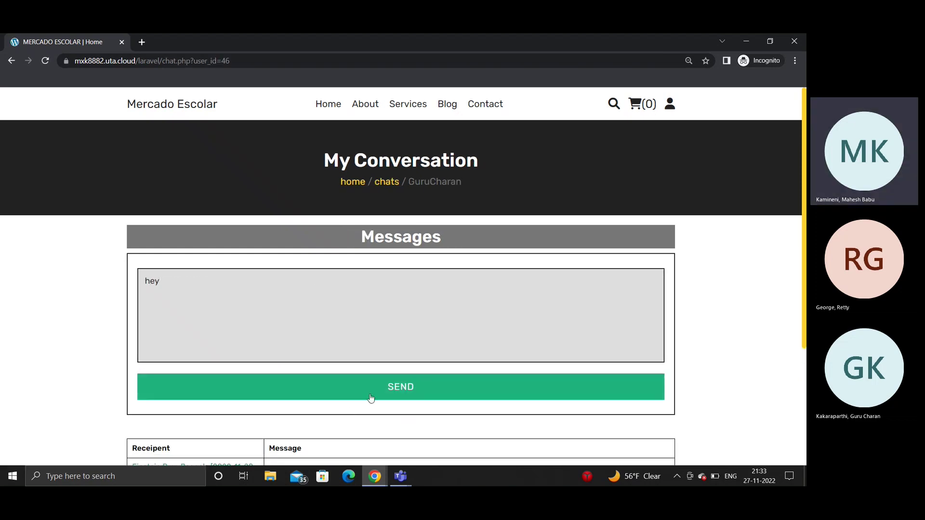
pyautogui.click(370, 398)
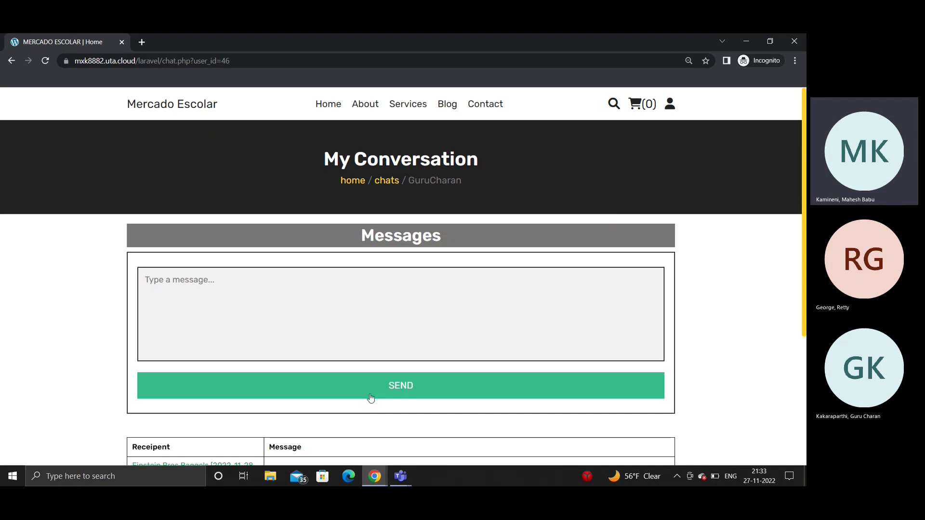
pyautogui.scroll(-3, 197, 350)
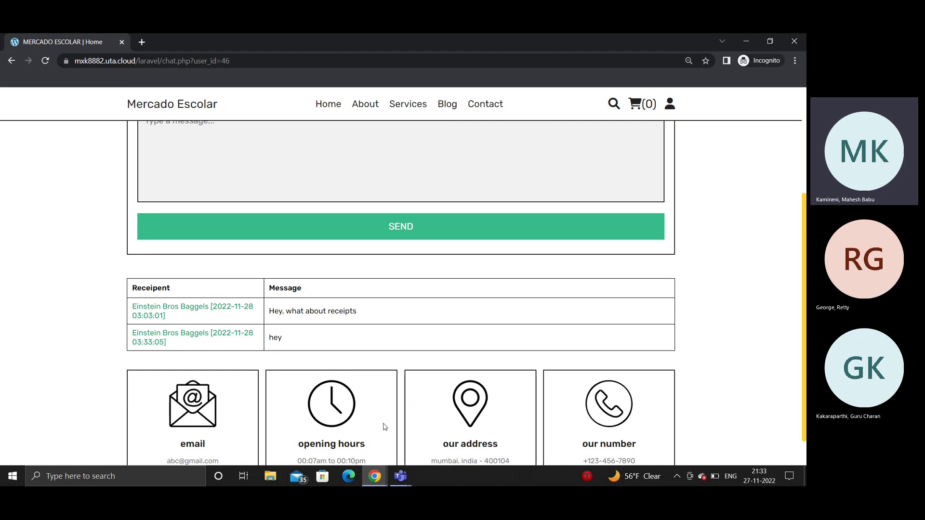
# Step: In the superadmin browser window, open the Chats page and the business owner's conversation
pyautogui.click(376, 478)
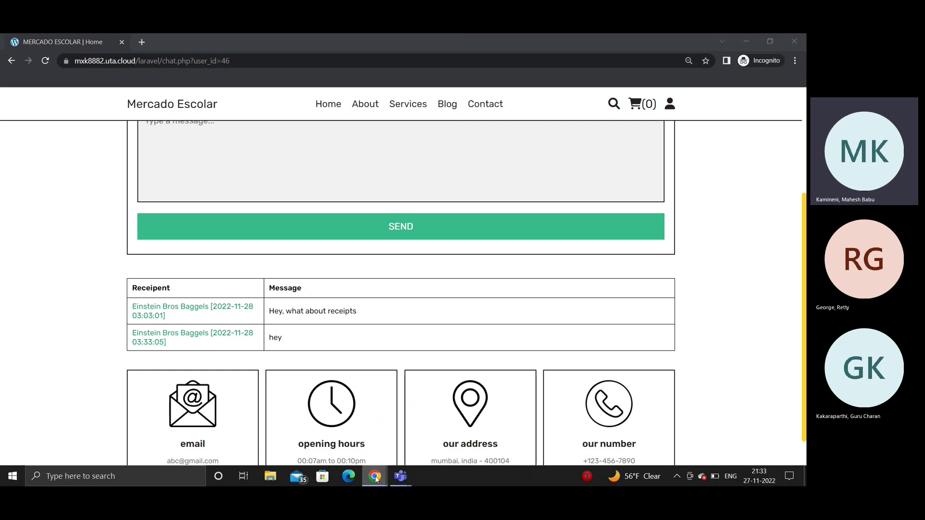
pyautogui.moveTo(300, 447)
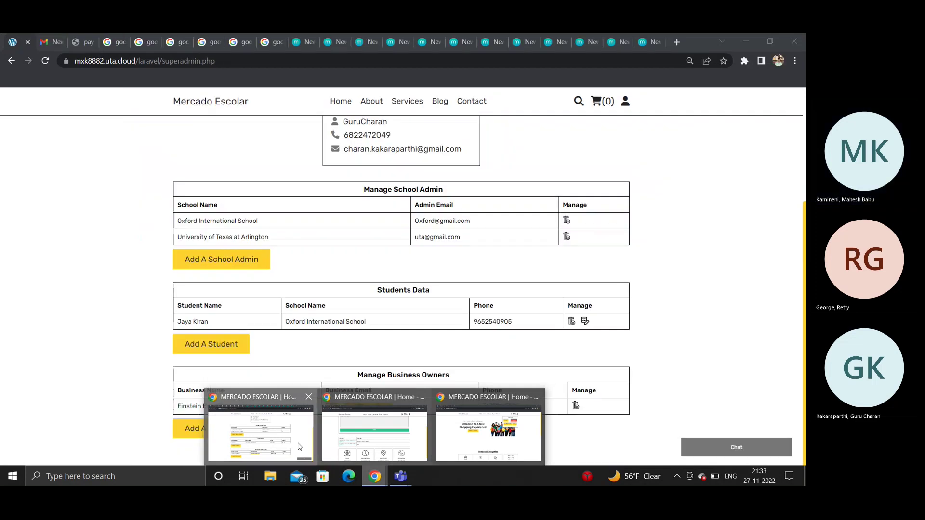
pyautogui.click(300, 447)
pyautogui.scroll(3, 623, 158)
pyautogui.click(602, 178)
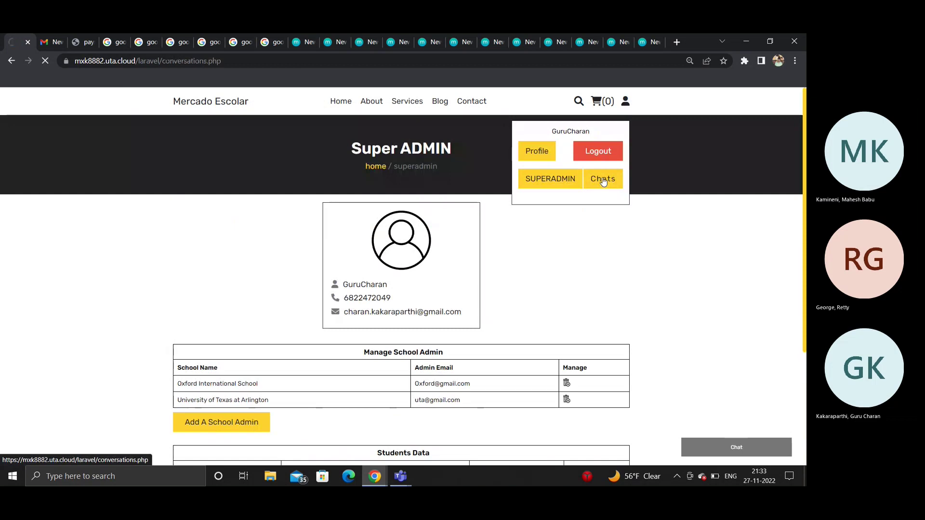
pyautogui.scroll(-2, 450, 292)
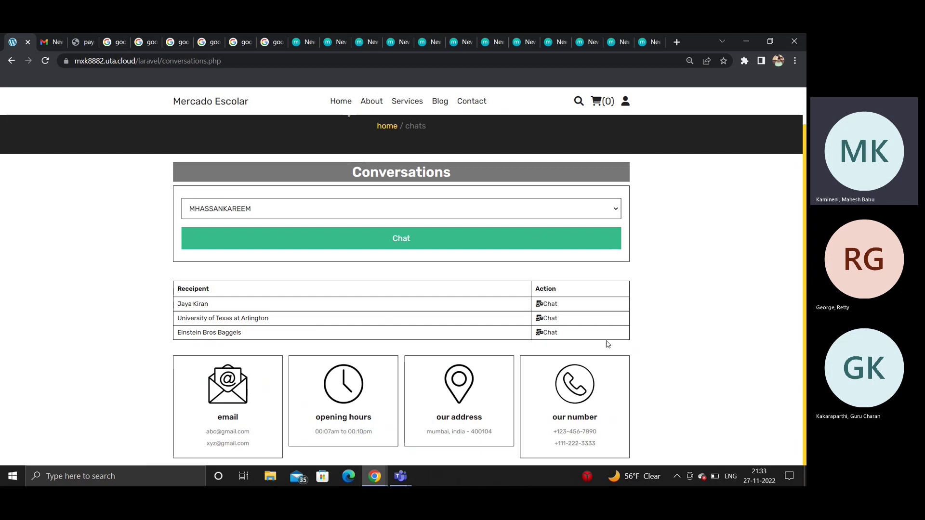
pyautogui.click(552, 334)
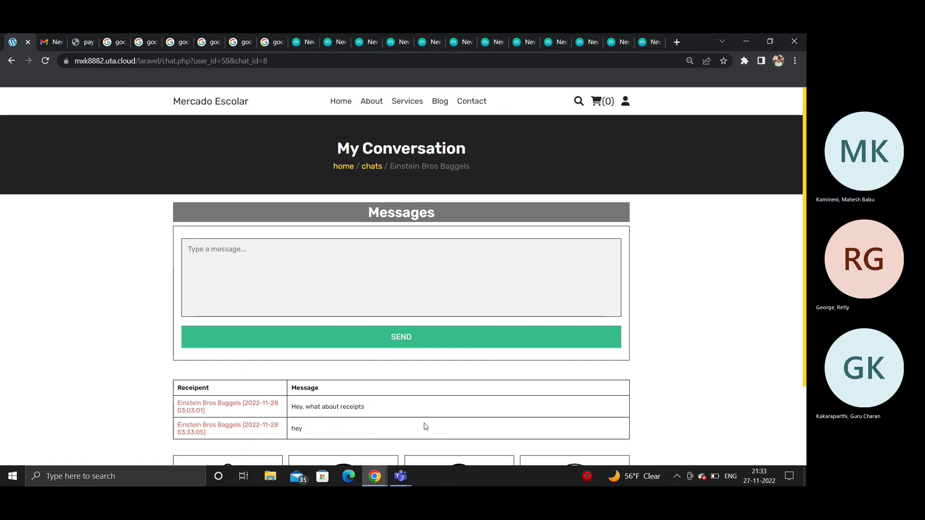
# Step: Reload the conversation to check for the 'hey' message, then return to the marketplace home page
pyautogui.scroll(-2, 423, 426)
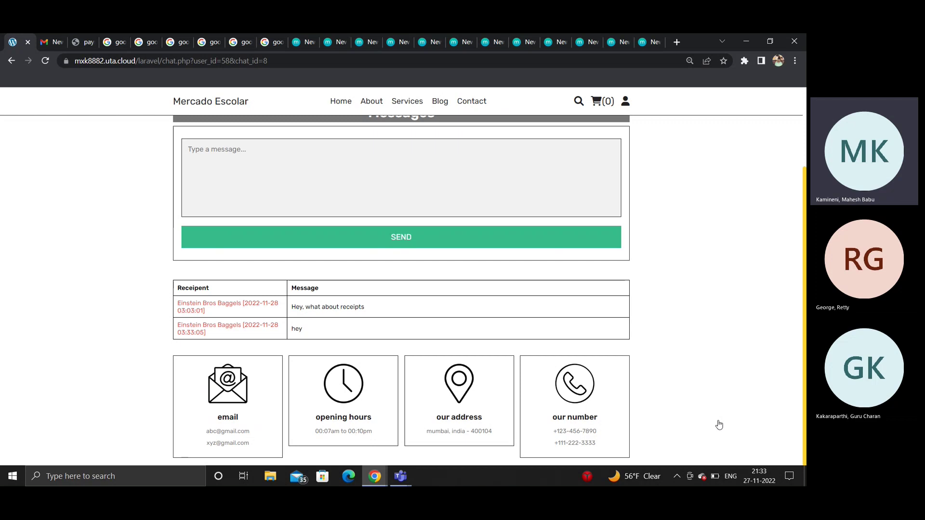
pyautogui.click(371, 239)
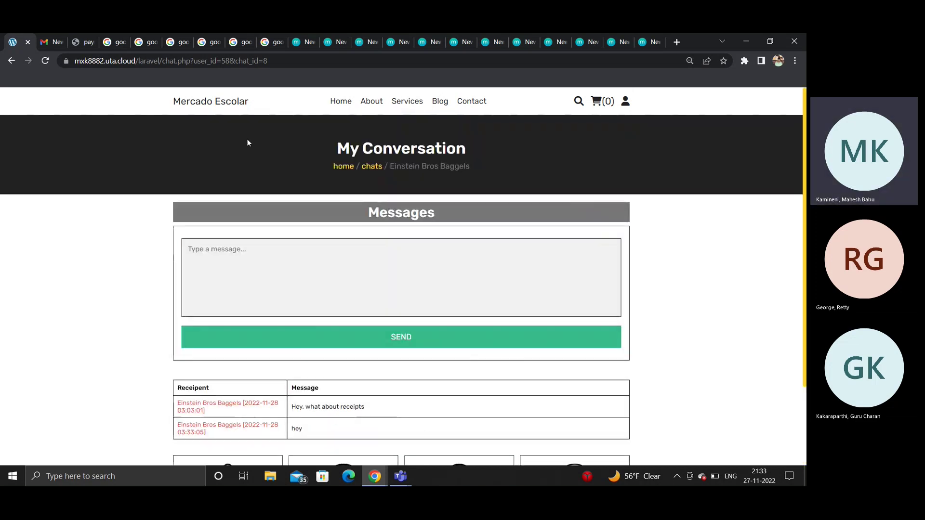
pyautogui.click(343, 102)
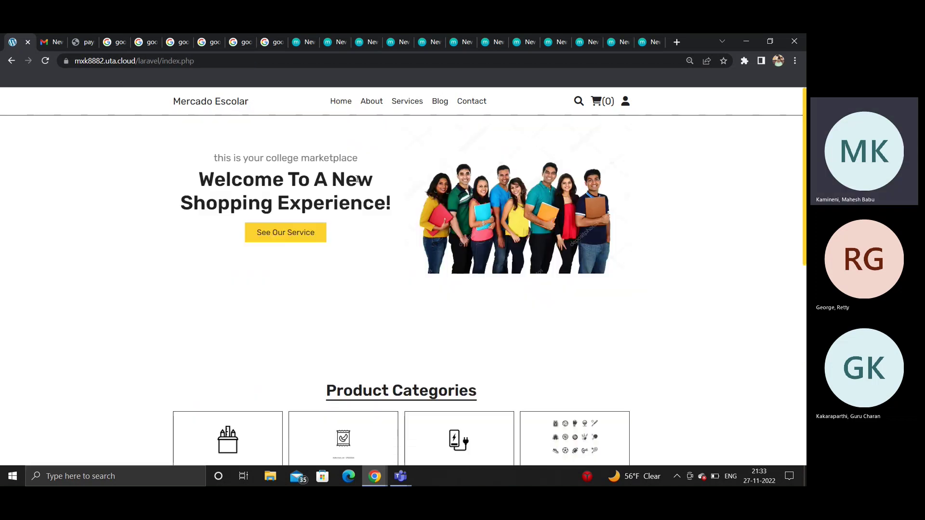
# Step: Add one Apple Ipad at $550 to the cart and proceed to checkout
pyautogui.scroll(-9, 357, 179)
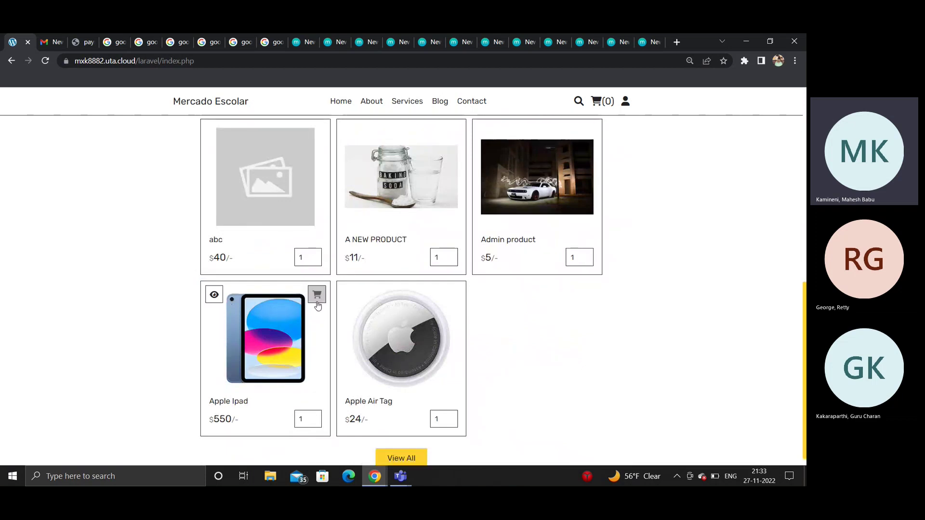
pyautogui.click(306, 420)
pyautogui.click(318, 296)
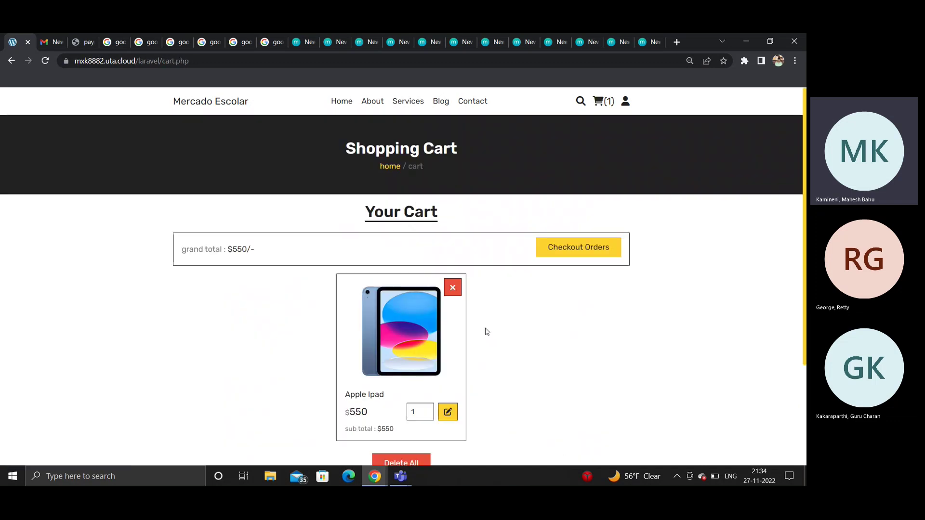
pyautogui.scroll(-1, 485, 331)
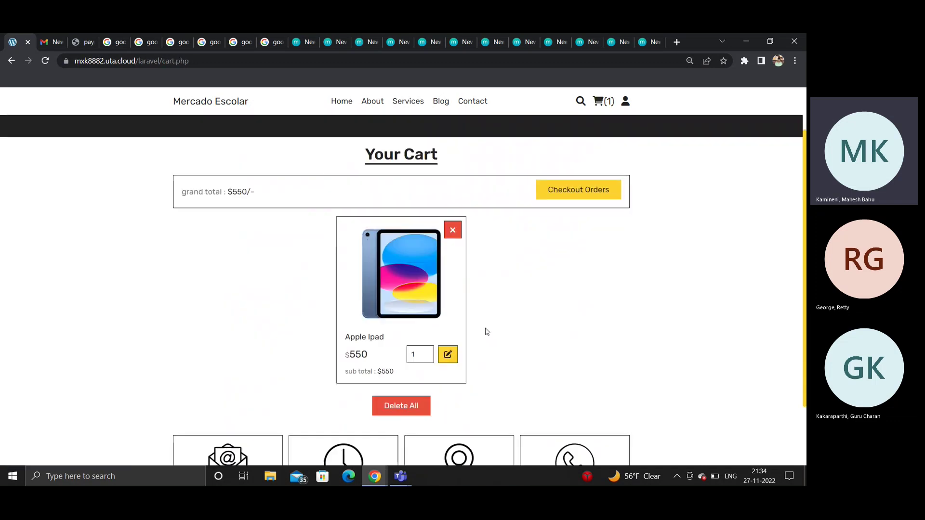
pyautogui.click(572, 192)
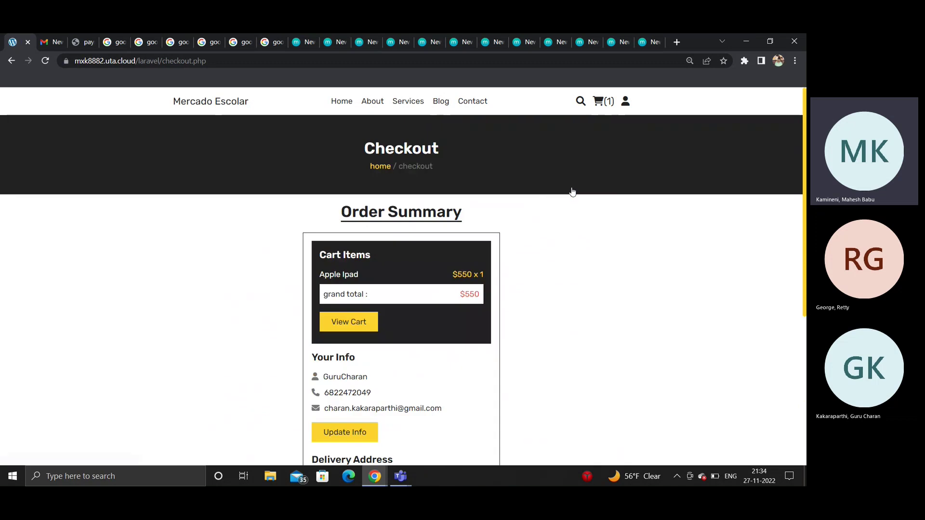
# Step: Choose 'credit card' as the order's payment method and go to the payment form
pyautogui.scroll(-3, 442, 378)
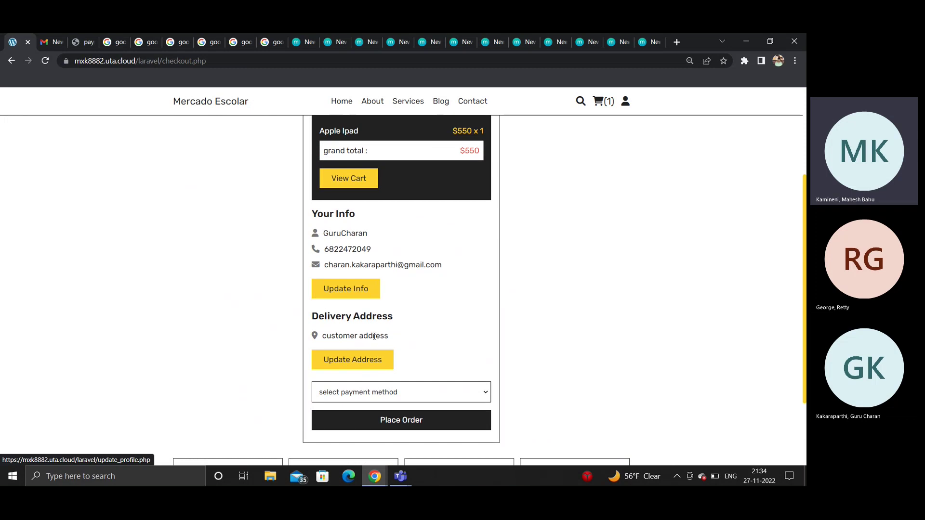
pyautogui.click(371, 395)
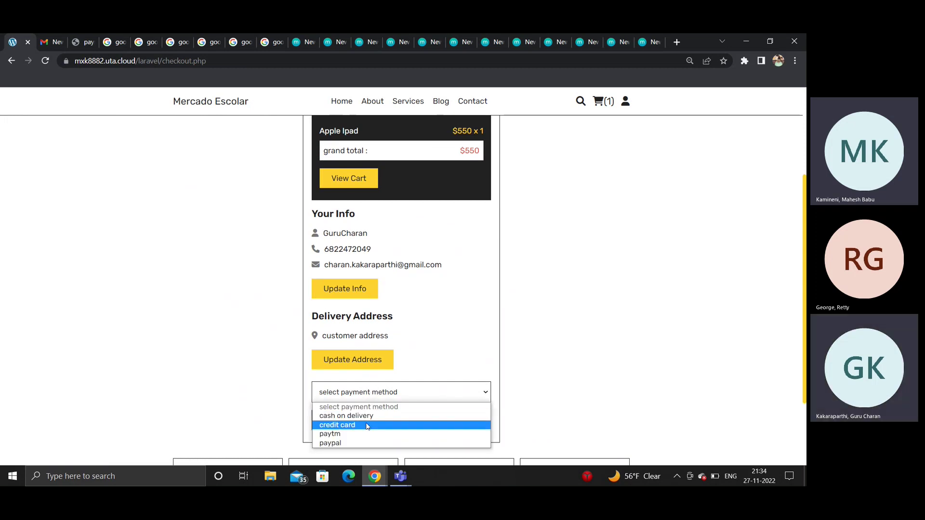
pyautogui.click(367, 425)
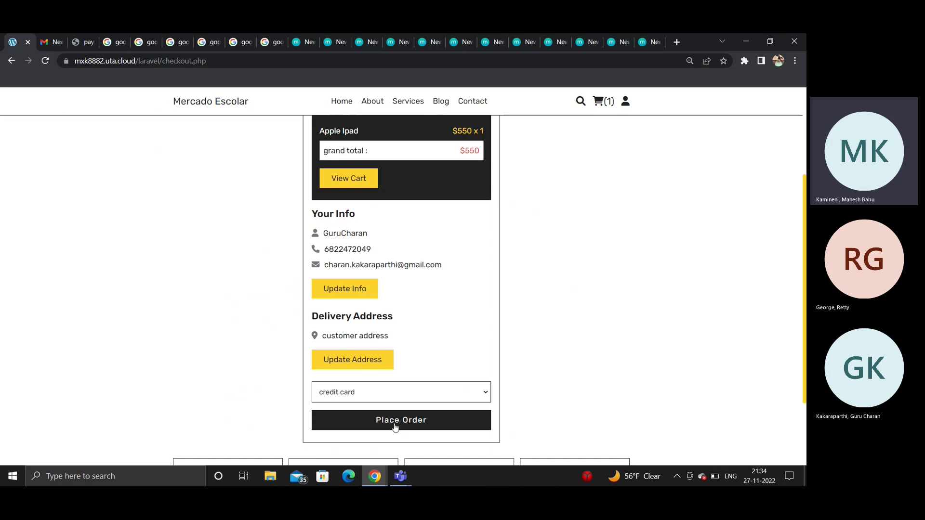
pyautogui.click(82, 42)
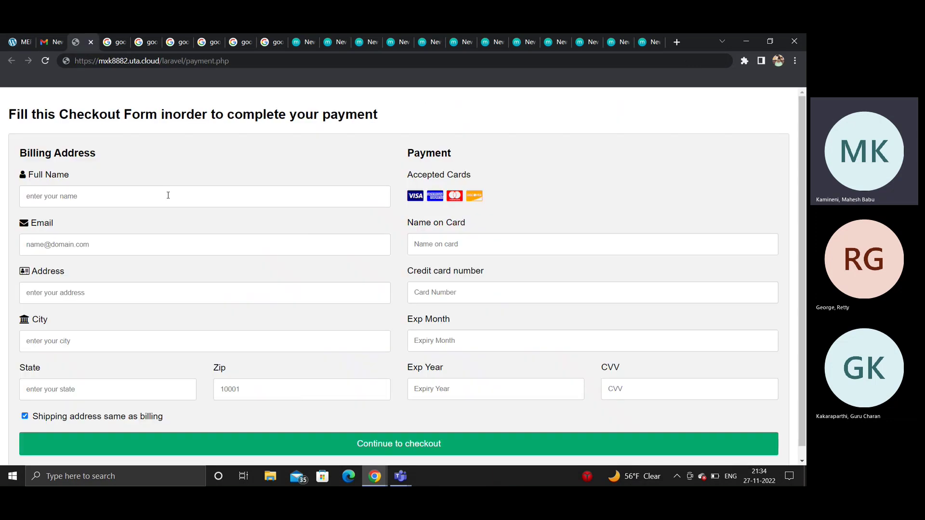
# Step: Try the payment form's Full Name field and clear it, then bring up the WDM_Seminar slides
pyautogui.click(181, 196)
pyautogui.write('n\\cha')
pyautogui.press('BackSpace')
pyautogui.press('BackSpace')
pyautogui.press('BackSpace')
pyautogui.press('BackSpace')
pyautogui.press('BackSpace')
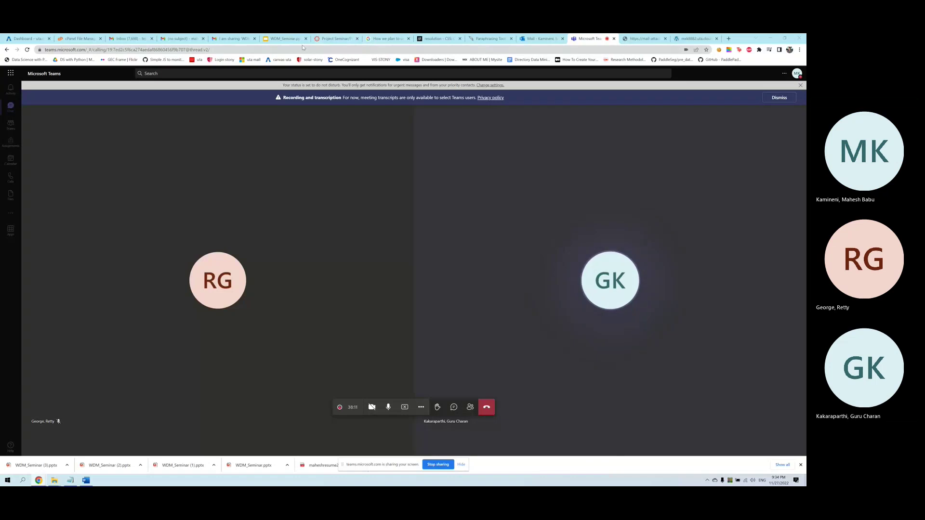
pyautogui.click(286, 38)
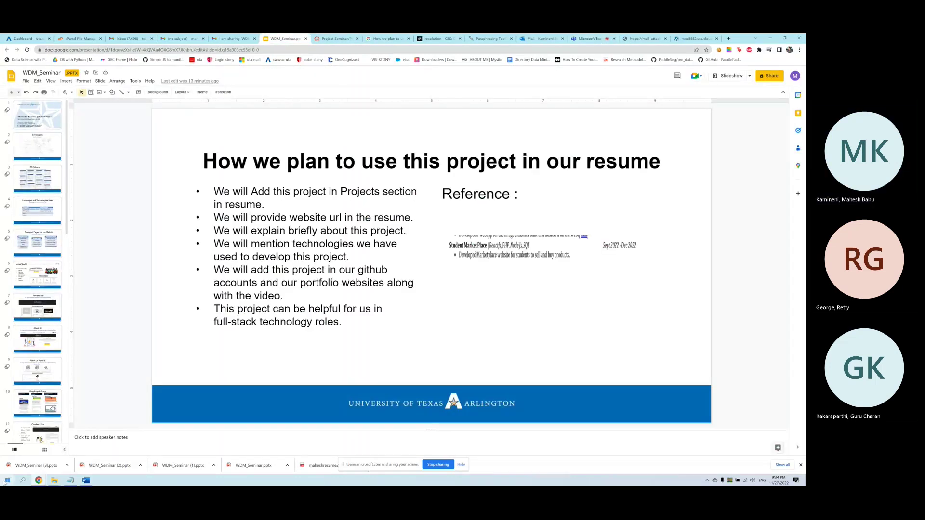
# Step: Show slide 4, 'Languages and Technologies Used', and scroll the filmstrip down
pyautogui.click(38, 207)
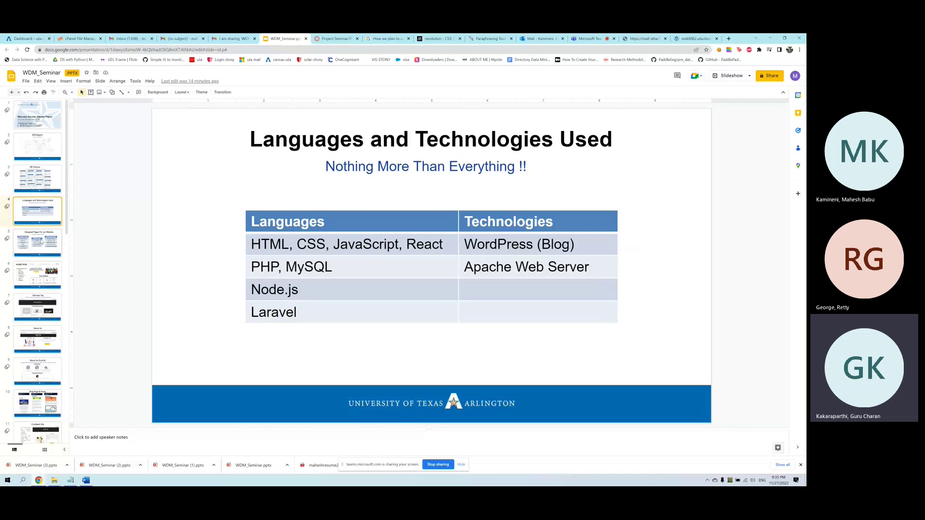
pyautogui.moveTo(68, 223); pyautogui.dragTo(66, 269)
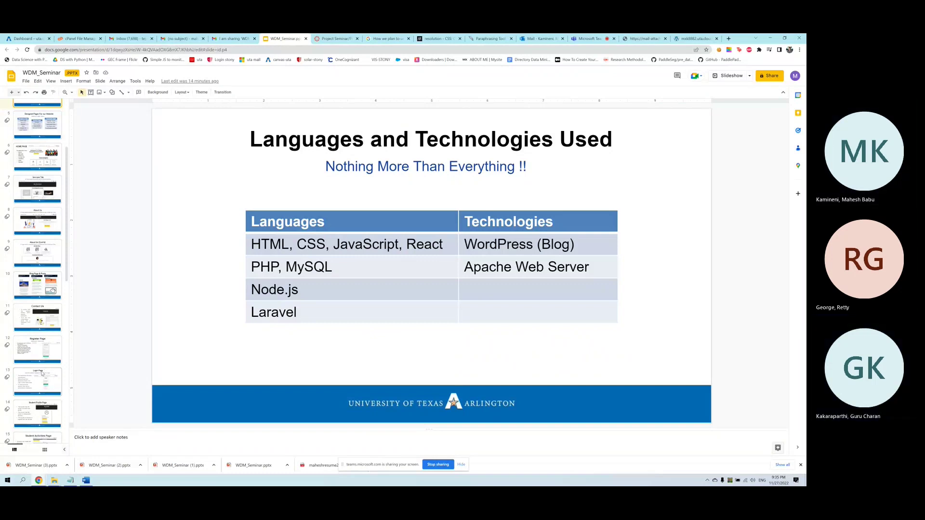
# Step: Browse the Login Page, Student Profile and Register Page slides, returning to Login Page
pyautogui.click(42, 373)
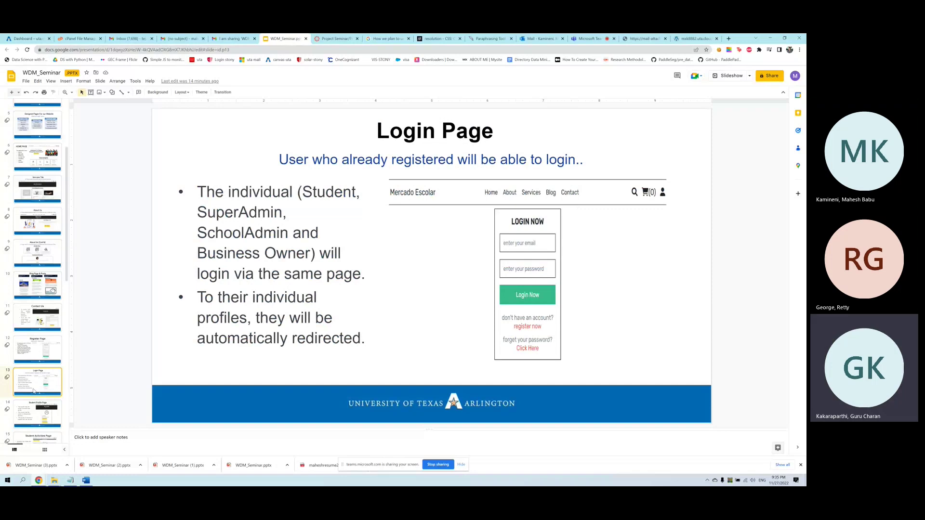
pyautogui.scroll(-2, 35, 302)
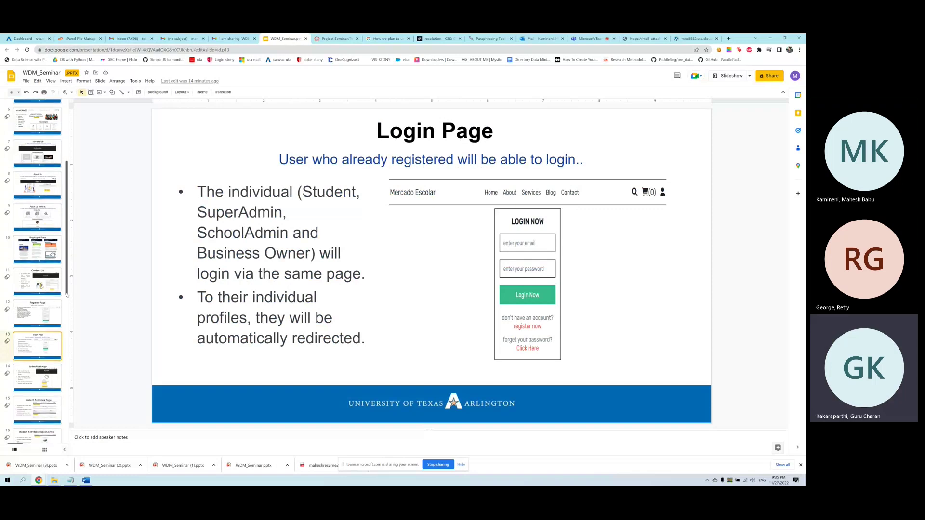
pyautogui.click(35, 302)
pyautogui.click(33, 278)
pyautogui.click(32, 242)
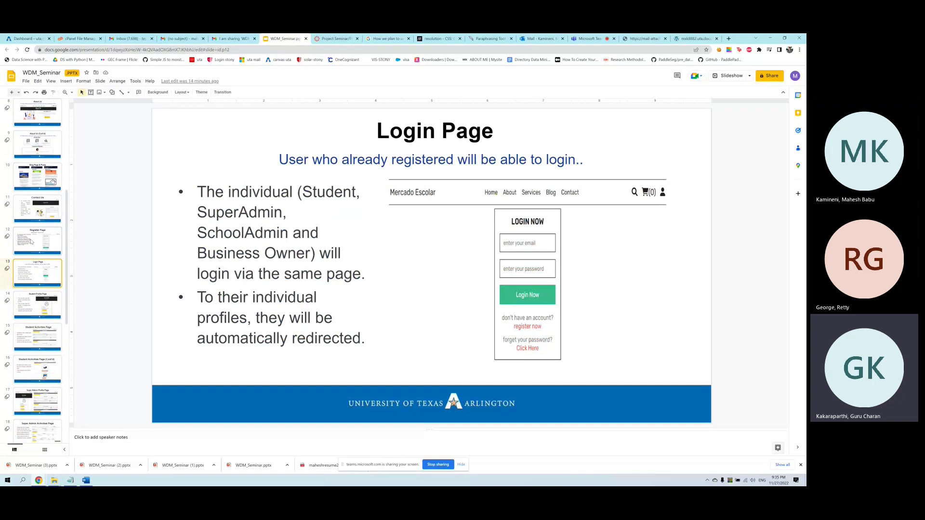
pyautogui.click(36, 265)
# Step: Look at the 'Ask Your Queries with Chat' slide, then go back to the Login Page slide
pyautogui.scroll(-2, 64, 301)
pyautogui.scroll(-3, 64, 301)
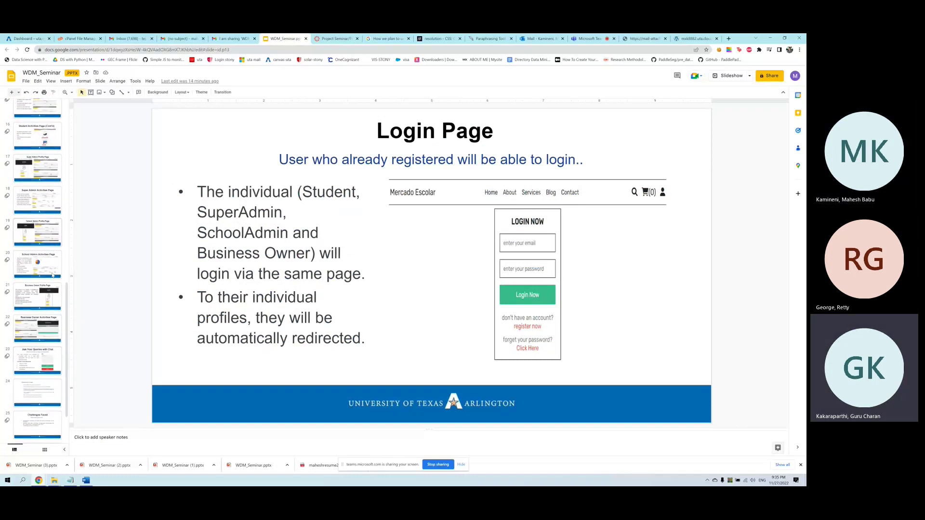
pyautogui.click(44, 350)
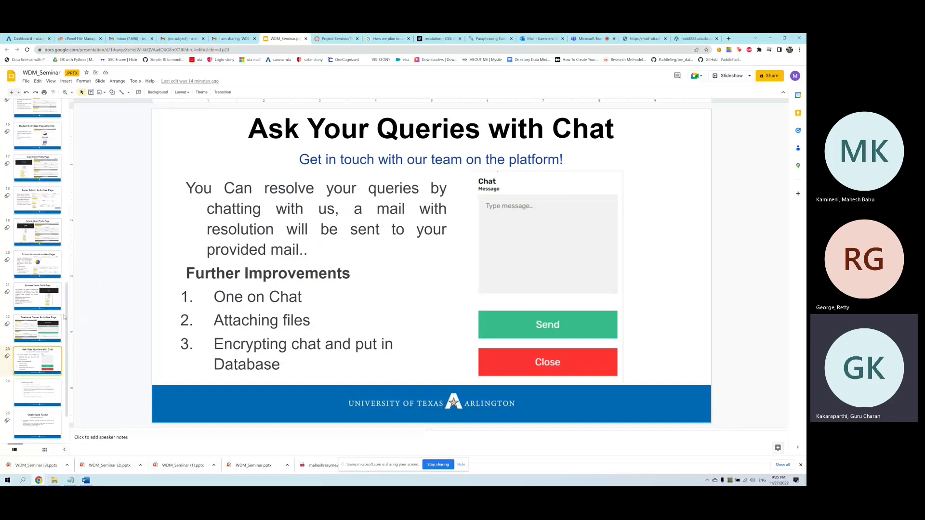
pyautogui.scroll(2, 72, 274)
pyautogui.scroll(2, 67, 255)
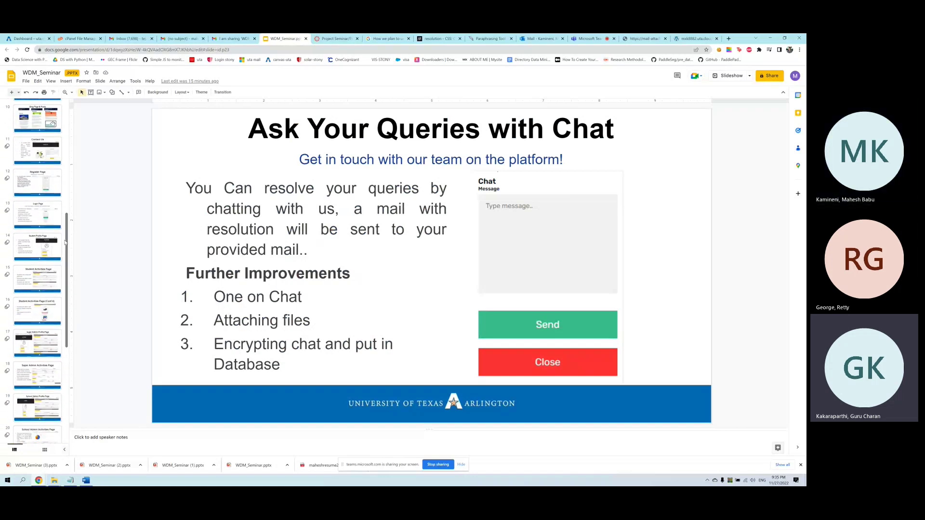
pyautogui.click(58, 232)
pyautogui.scroll(-4, 71, 307)
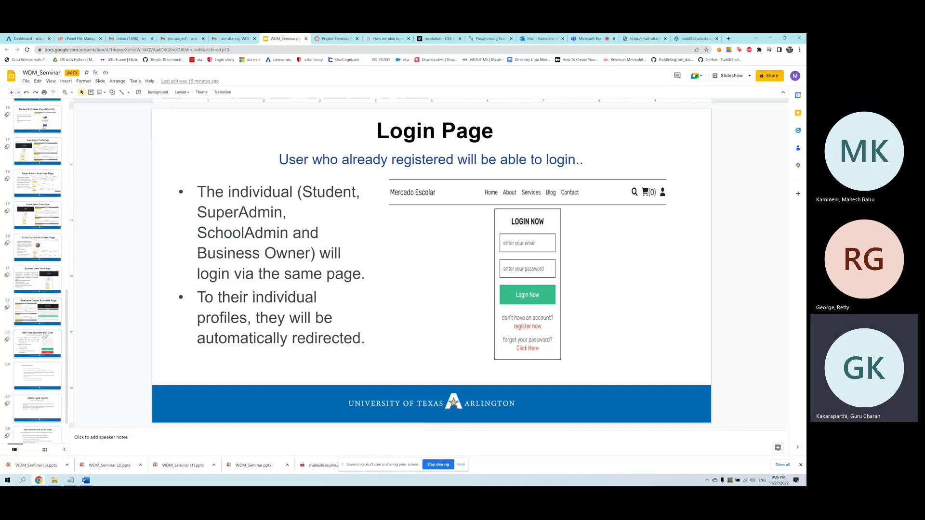
# Step: View the 'Ask Your Queries with Chat' slide, then the 'References of class' slide
pyautogui.click(45, 336)
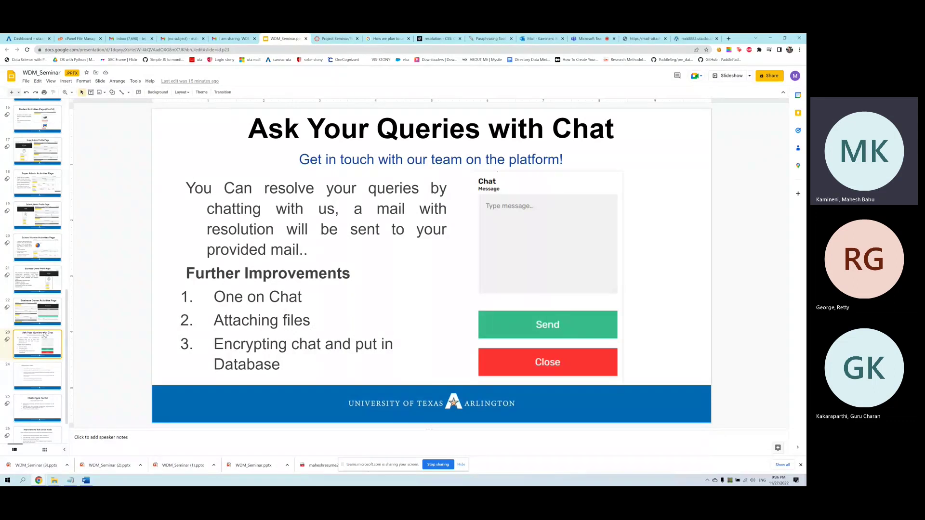
pyautogui.click(37, 376)
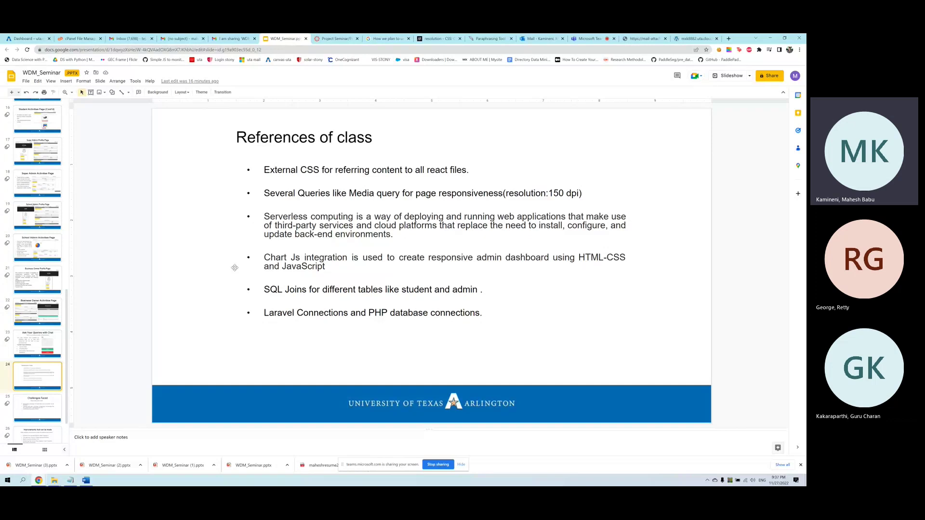
pyautogui.moveTo(44, 379); pyautogui.dragTo(44, 398)
# Step: View slide 25 'Challenges Faced', then slide 26 'Improvements that can be made'
pyautogui.click(42, 401)
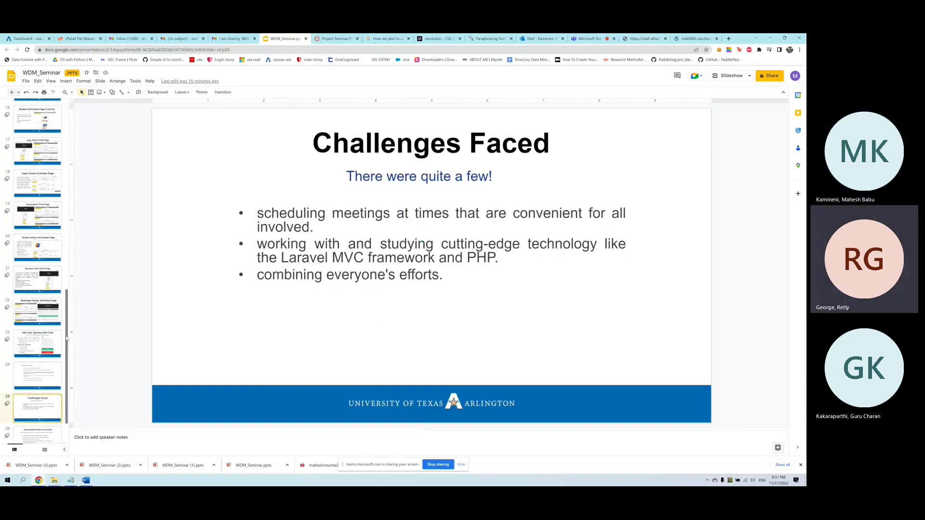
pyautogui.scroll(-1, 62, 371)
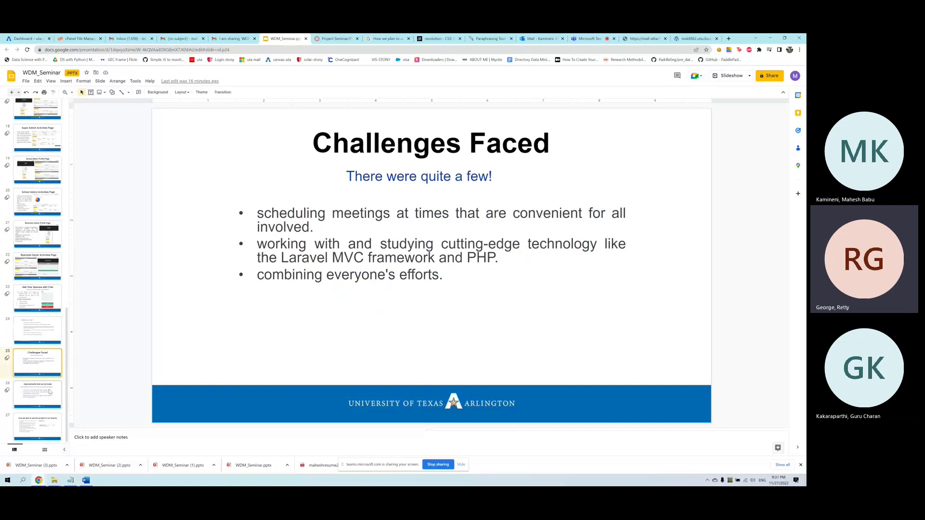
pyautogui.click(50, 392)
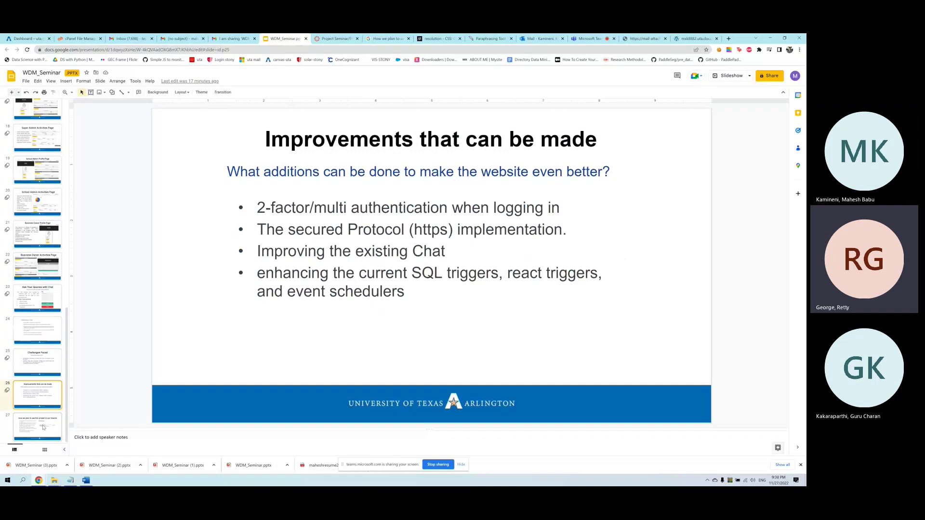
# Step: Show slide 27, 'How we plan to use this project in our resume'
pyautogui.click(43, 427)
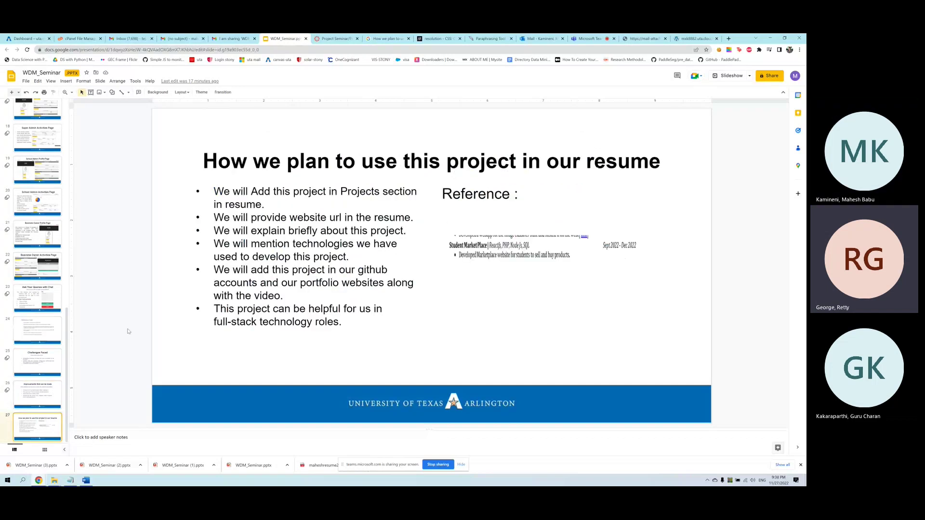